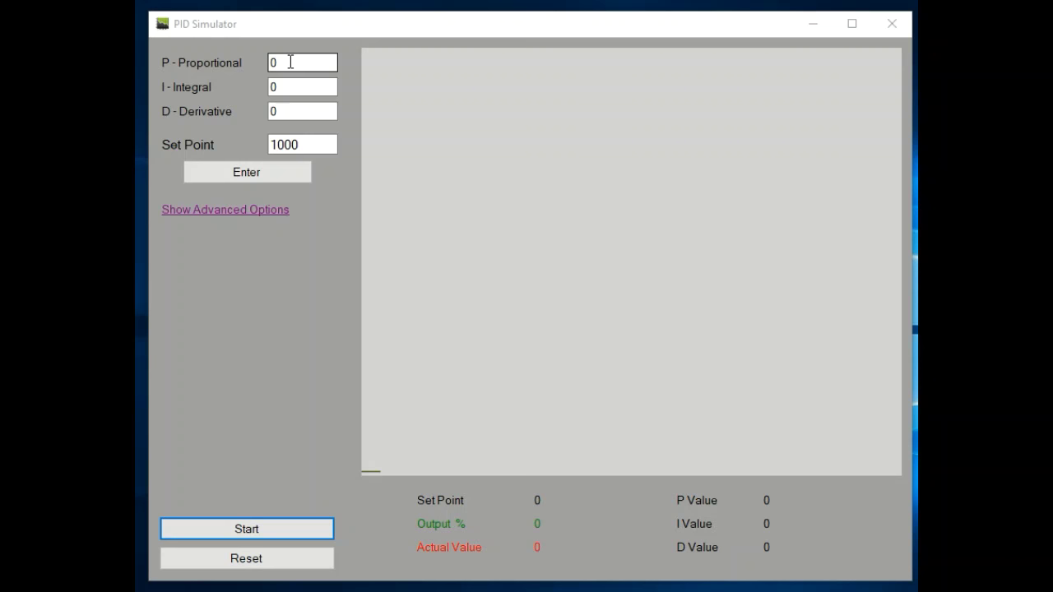
# Set the proportional gain to 10, apply it and start the simulation.
pyautogui.moveTo(290, 62); pyautogui.dragTo(262, 63)
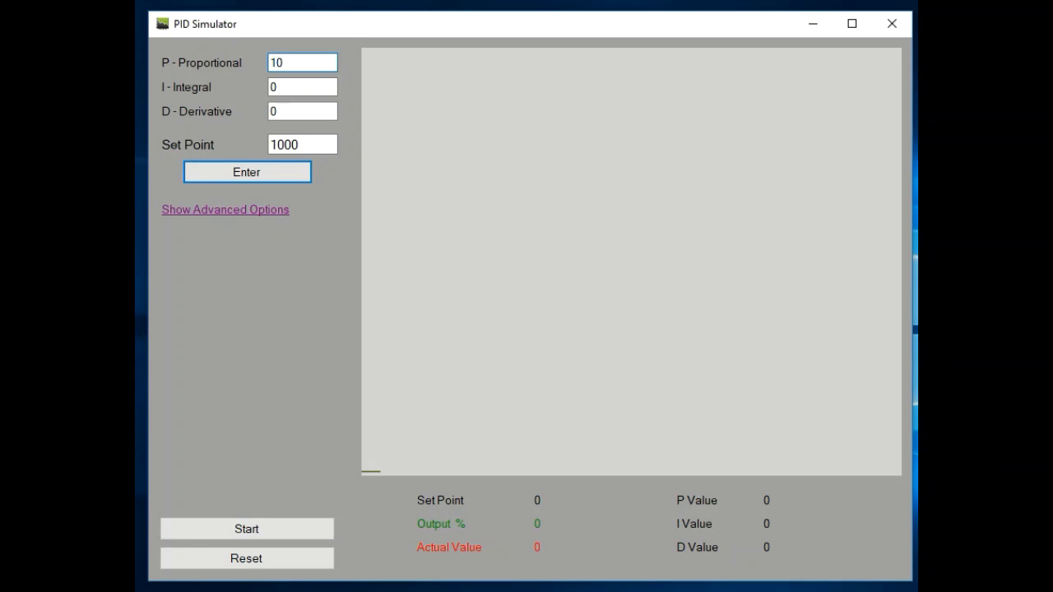
pyautogui.write('10')
pyautogui.click(276, 169)
pyautogui.click(257, 533)
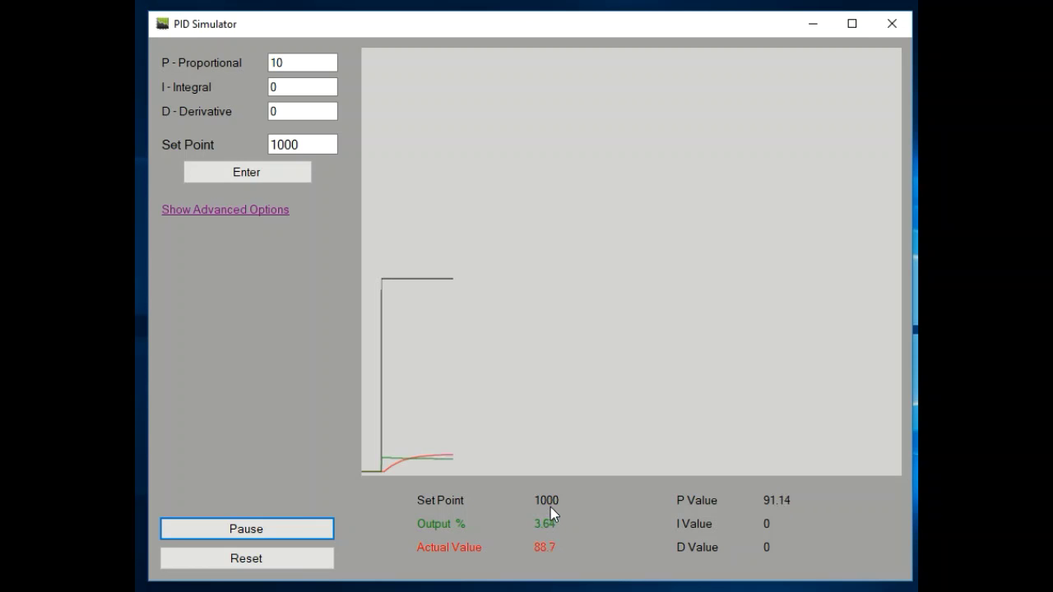
# Raise the proportional gain to 100 and apply it to the running simulation.
pyautogui.click(311, 61)
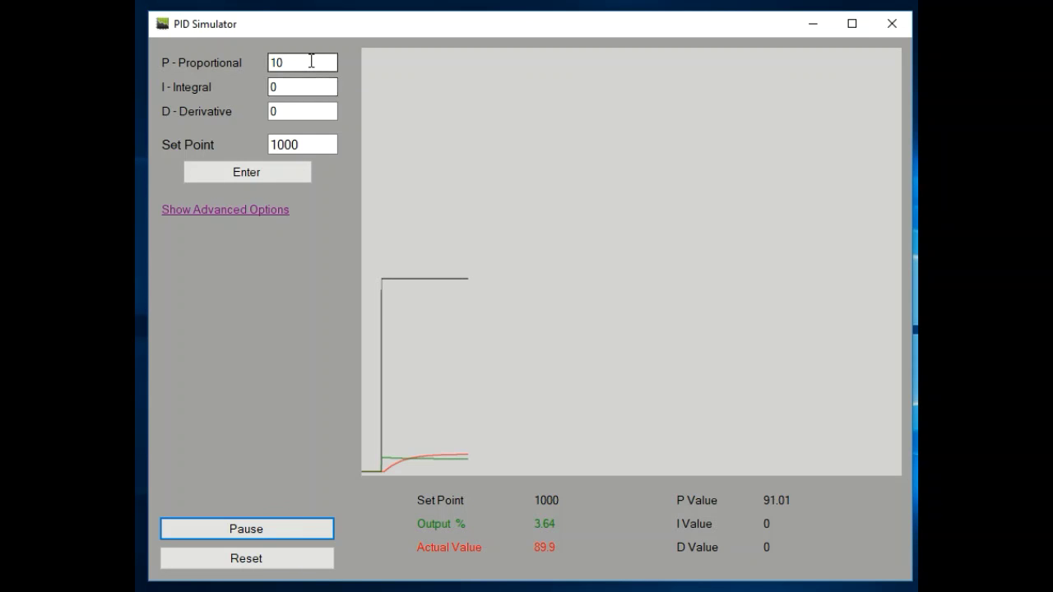
pyautogui.moveTo(311, 61); pyautogui.dragTo(239, 69)
pyautogui.write('1')
pyautogui.press('Return')
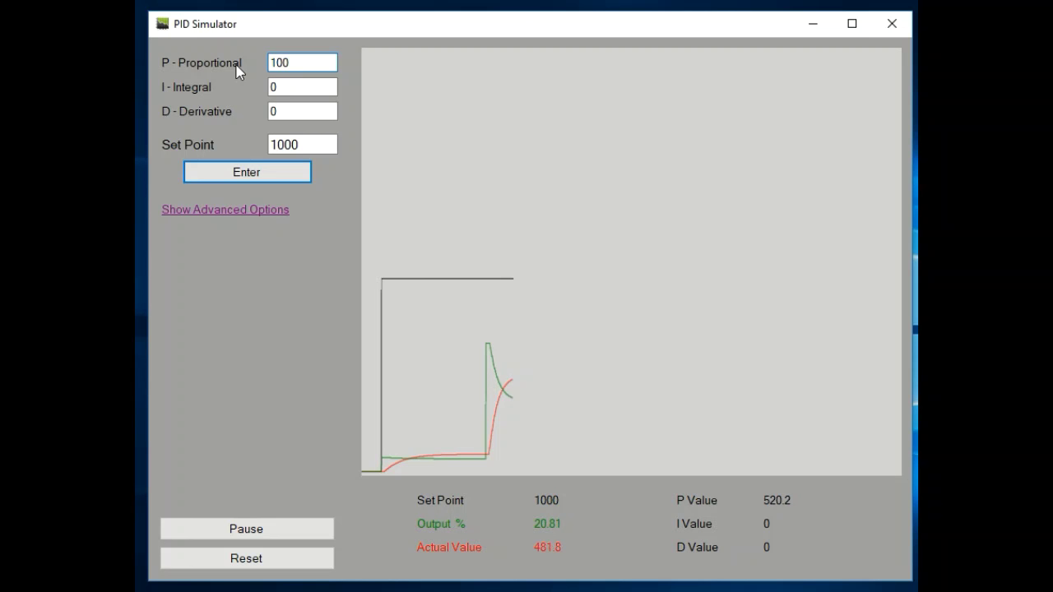
# Apply a proportional gain of 250, followed by 500, to the running simulation.
pyautogui.moveTo(271, 64); pyautogui.dragTo(296, 64)
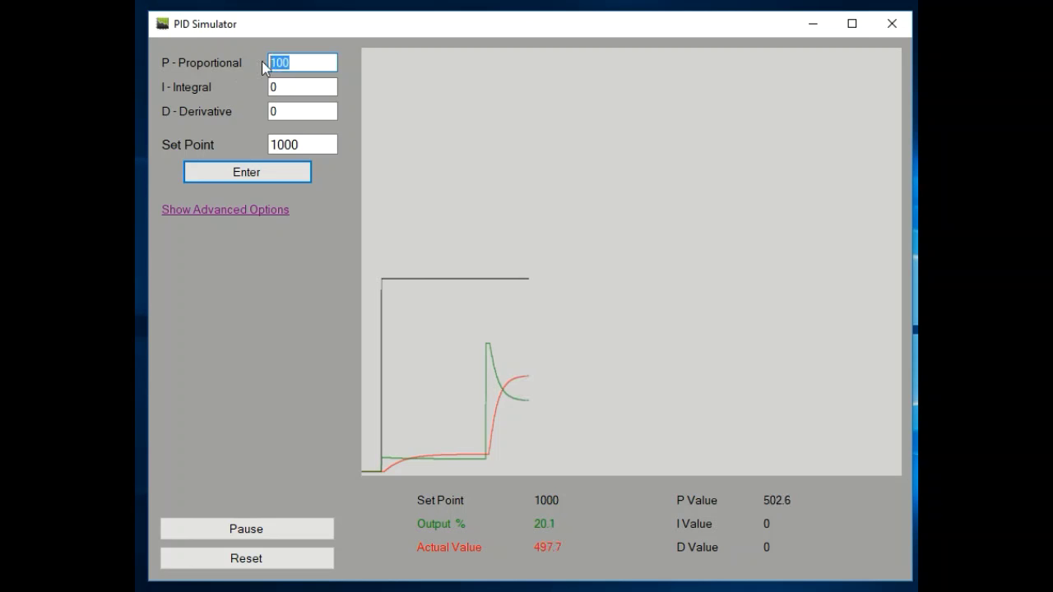
pyautogui.write('250')
pyautogui.press('Return')
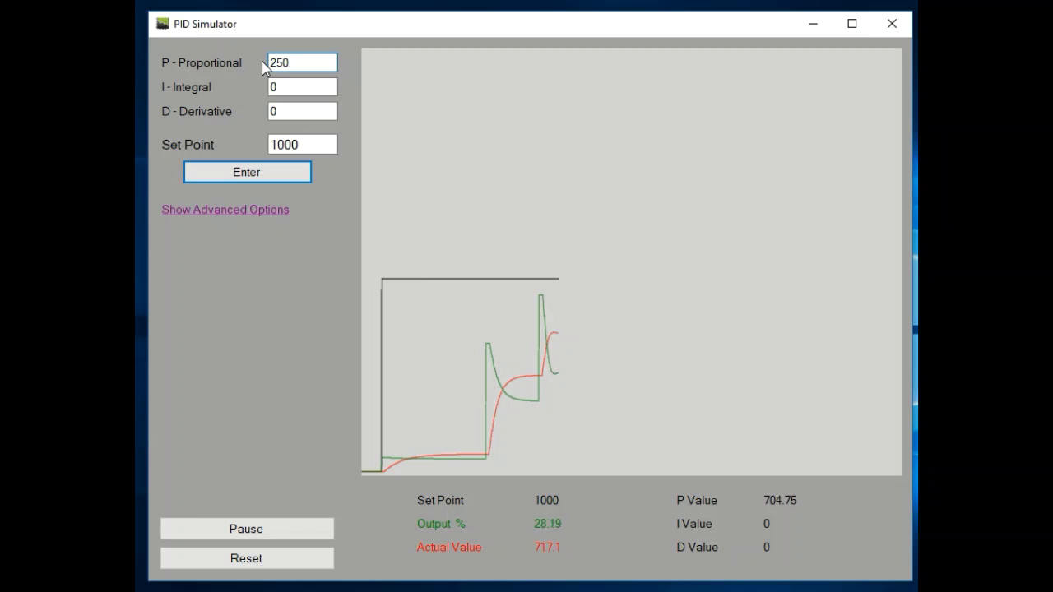
pyautogui.moveTo(302, 63); pyautogui.dragTo(267, 62)
pyautogui.write('50')
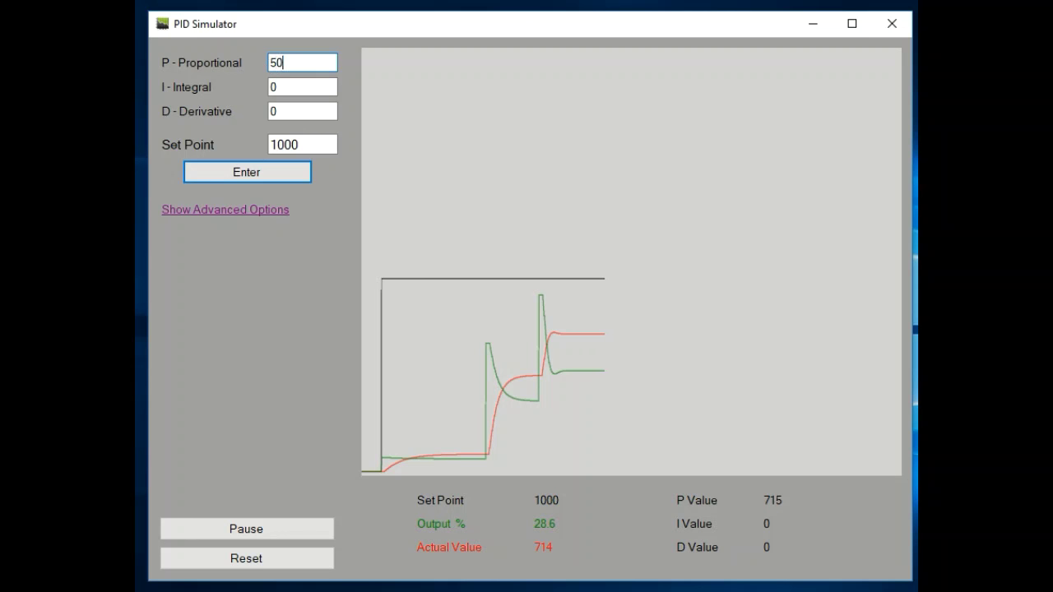
pyautogui.press('Return')
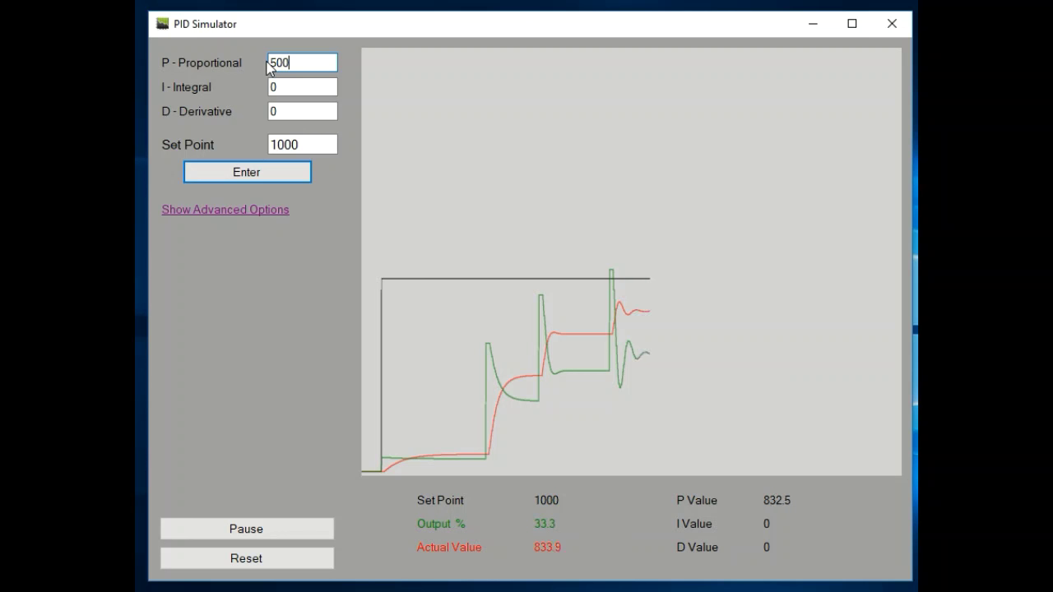
# Raise the proportional gain further, applying 750 followed by 1000.
pyautogui.doubleClick(285, 64)
pyautogui.write('750')
pyautogui.moveTo(298, 63); pyautogui.dragTo(244, 66)
pyautogui.write('1000')
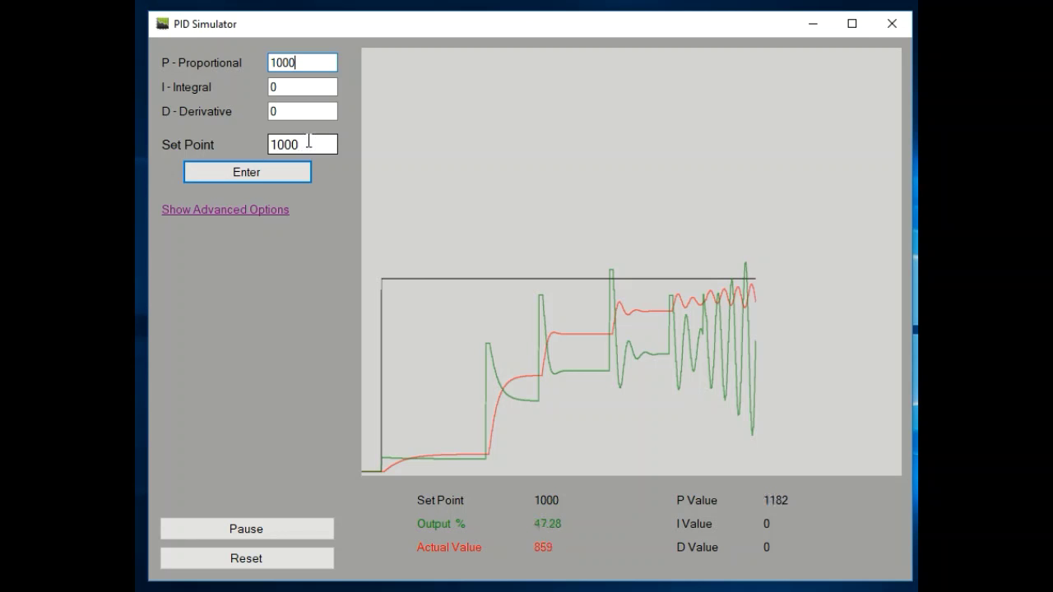
# Refine the proportional gain, applying 900 followed by 950.
pyautogui.doubleClick(299, 63)
pyautogui.write('900')
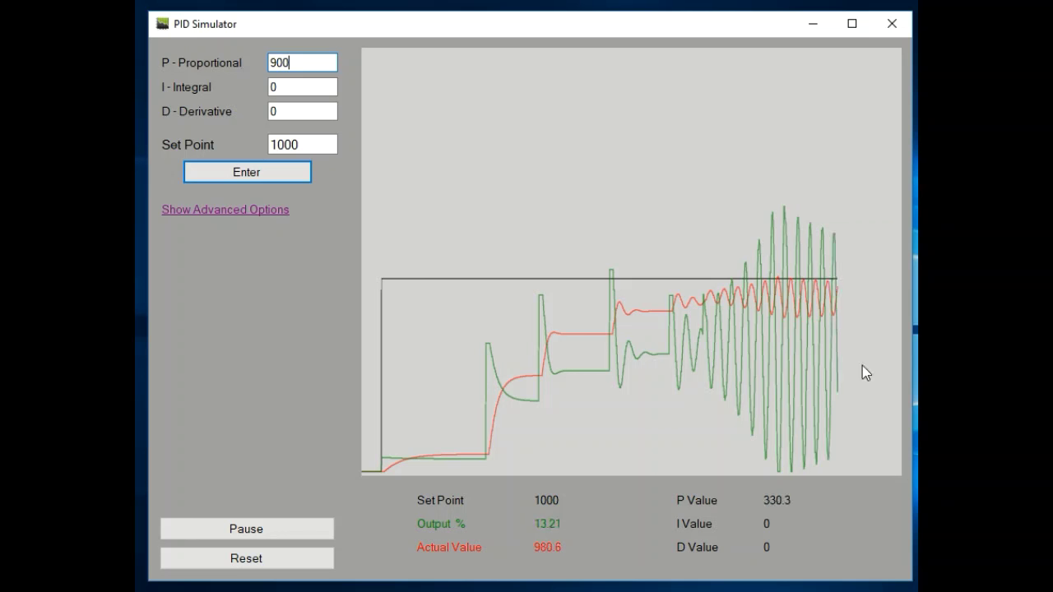
pyautogui.moveTo(293, 63); pyautogui.dragTo(220, 63)
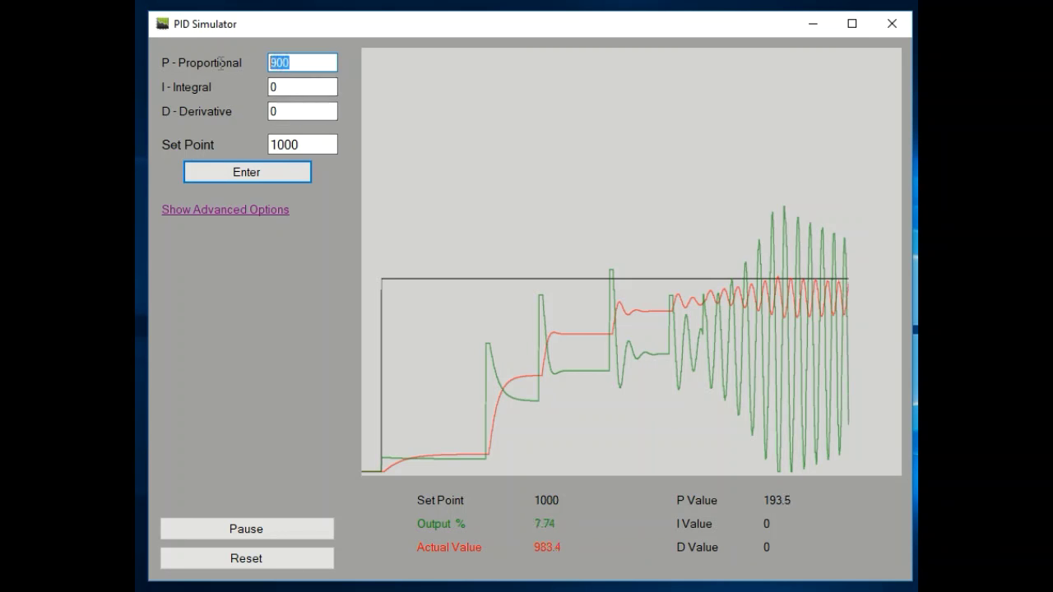
pyautogui.write('950')
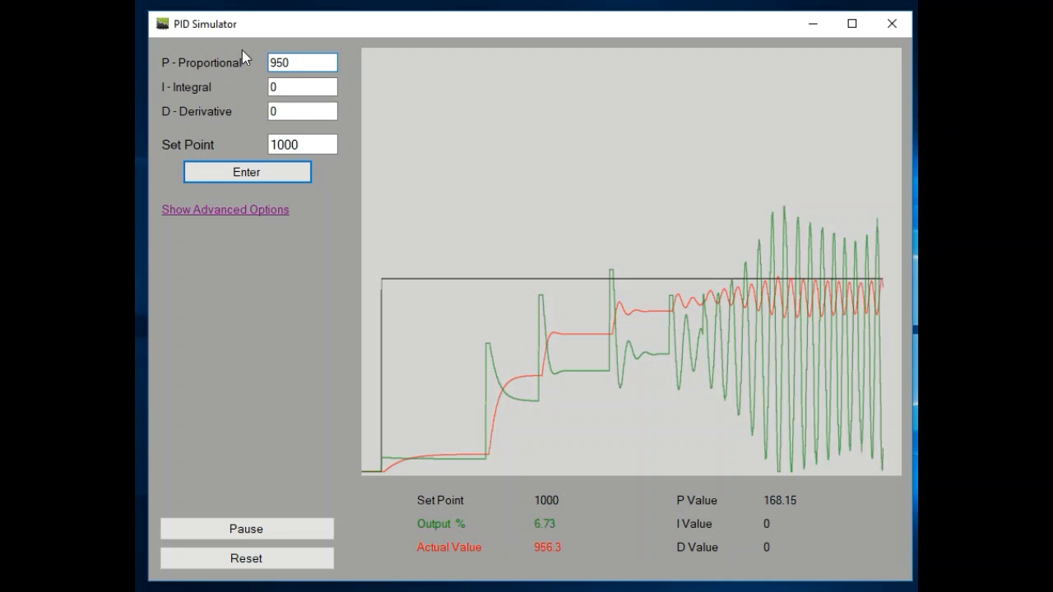
# Lower the proportional gain to 450 and apply it.
pyautogui.moveTo(324, 63); pyautogui.dragTo(240, 71)
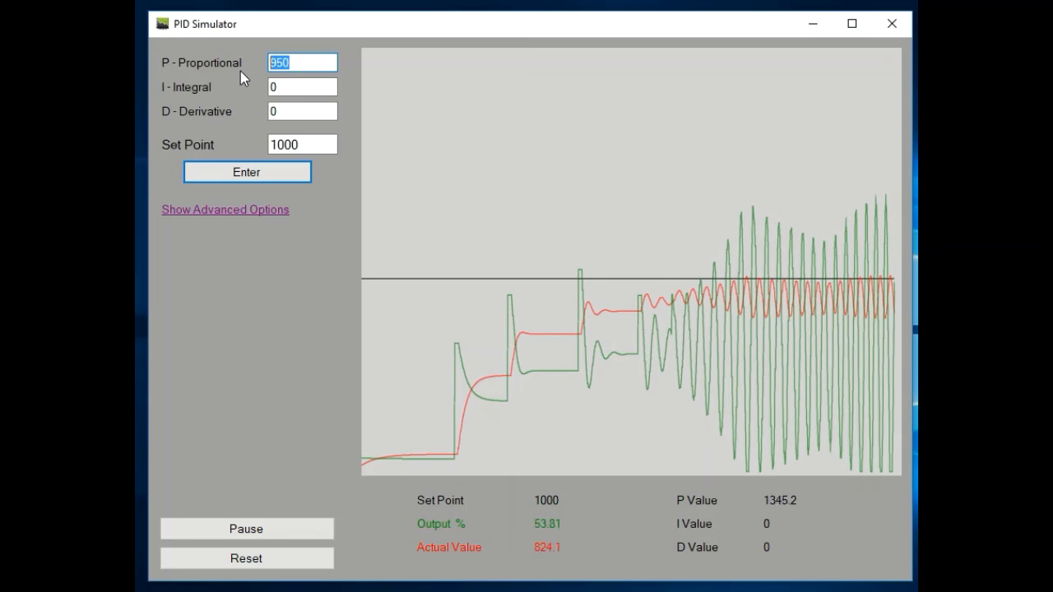
pyautogui.write('450')
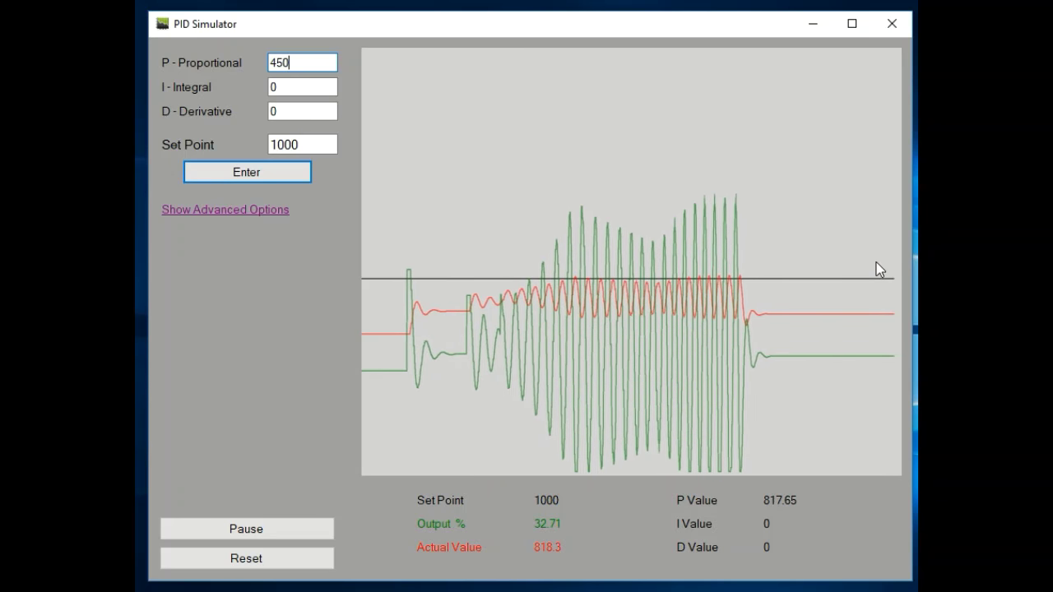
# Apply an integral gain of 10 and change the set point to 1250.
pyautogui.click(294, 86)
pyautogui.moveTo(294, 86); pyautogui.dragTo(260, 87)
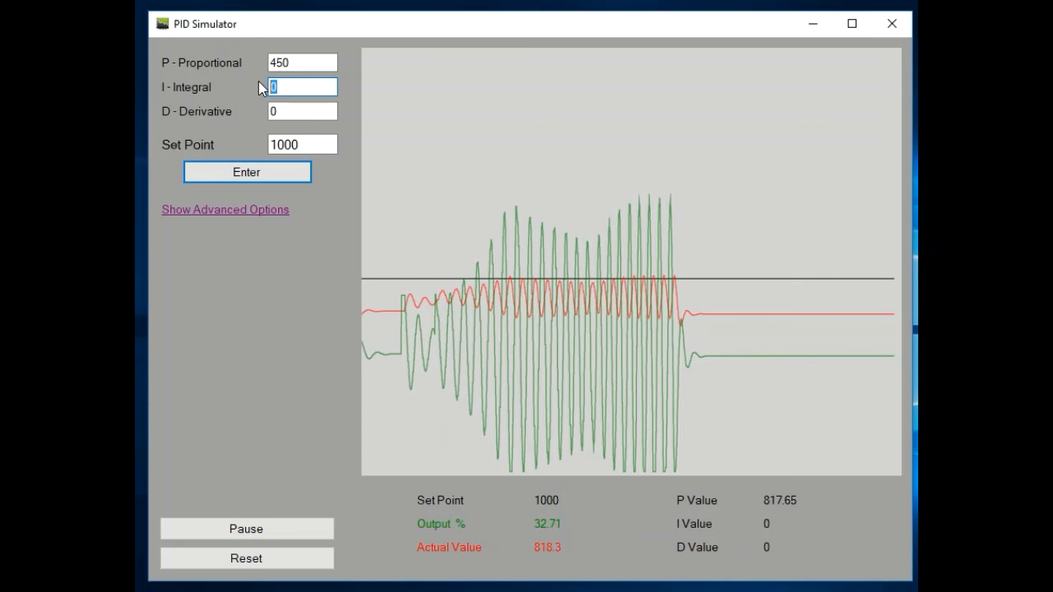
pyautogui.write('1')
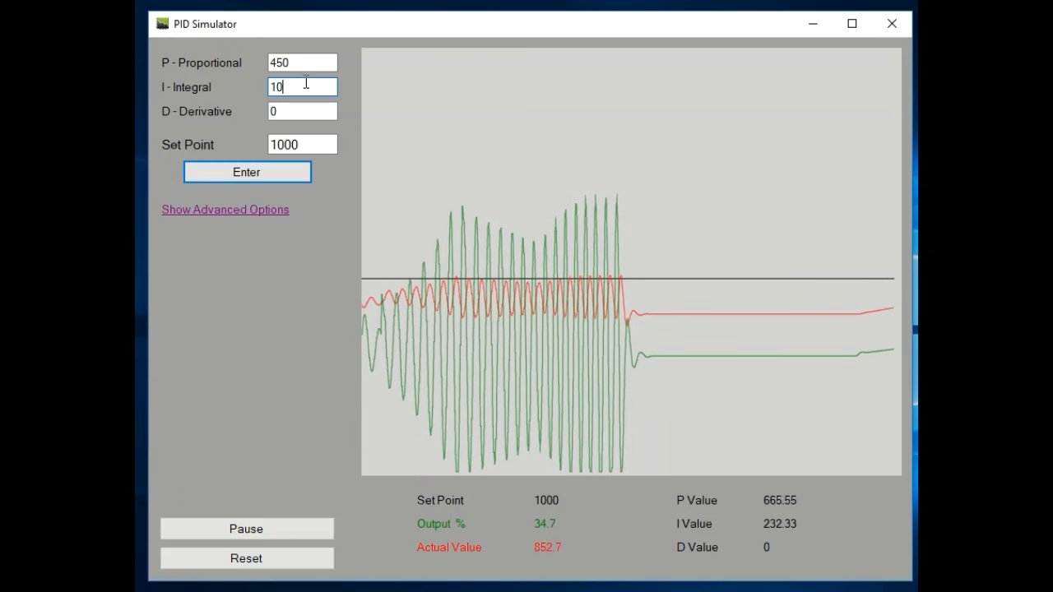
pyautogui.moveTo(307, 144); pyautogui.dragTo(209, 150)
pyautogui.write('1250')
pyautogui.press('Return')
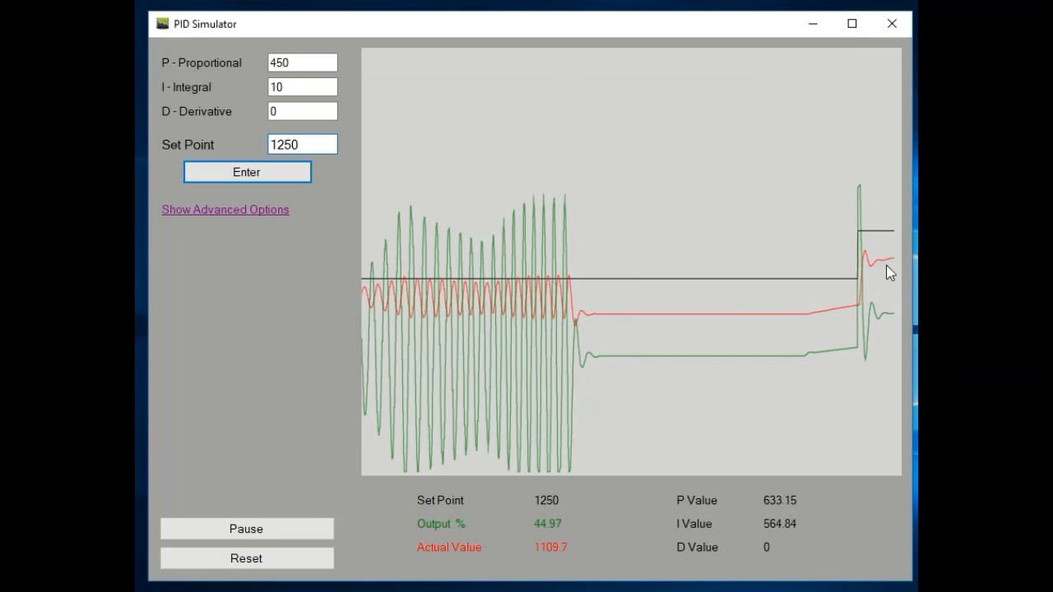
# Set the integral gain to 25 and apply it together with a set point of 1000.
pyautogui.click(292, 89)
pyautogui.doubleClick(292, 89)
pyautogui.write('250')
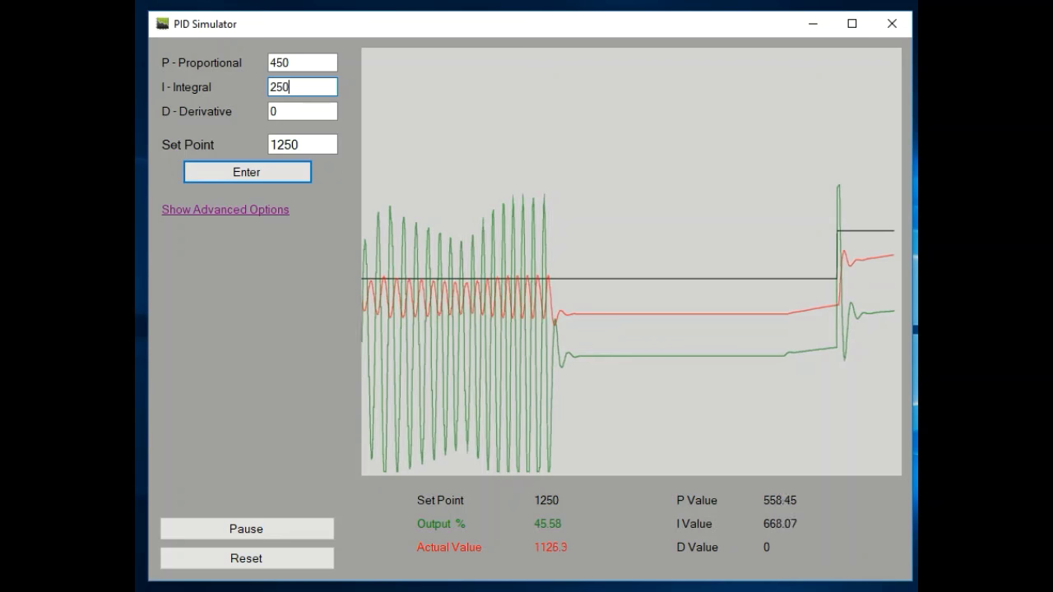
pyautogui.press('BackSpace')
pyautogui.click(273, 146)
pyautogui.doubleClick(273, 146)
pyautogui.write('1000')
pyautogui.press('Return')
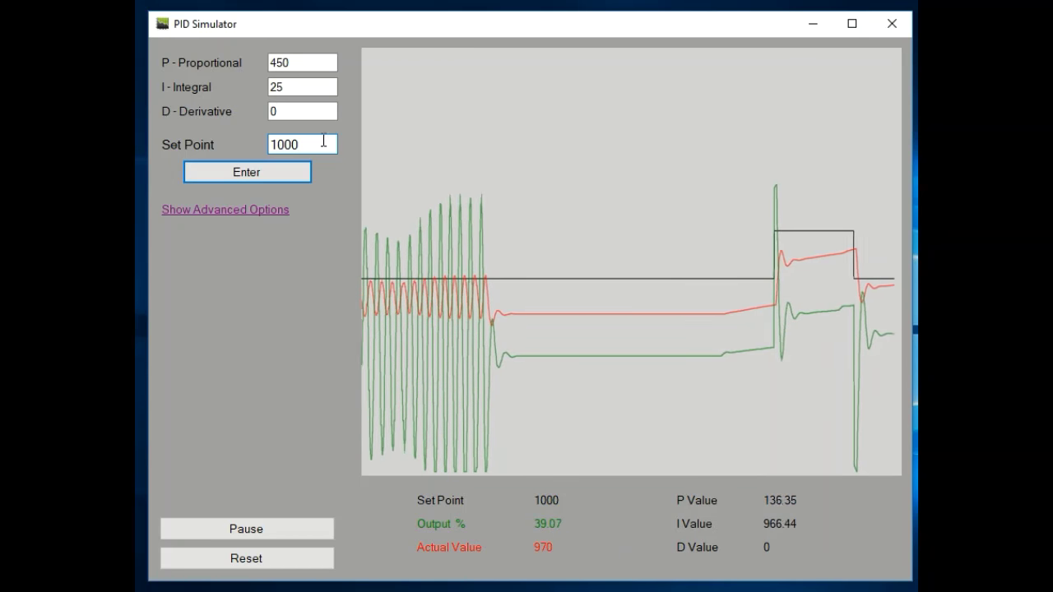
# Raise the set point from its current level to 1250 and apply it.
pyautogui.moveTo(329, 144); pyautogui.dragTo(223, 150)
pyautogui.write('1250')
pyautogui.press('Return')
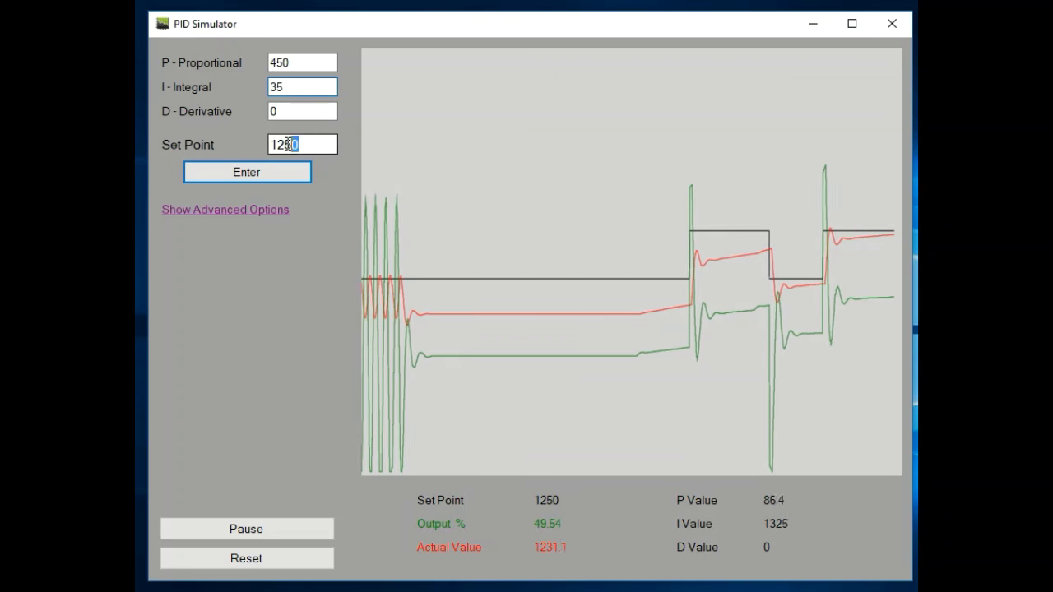
# With an integral gain of 35, apply a set point of 1000, followed by 1500.
pyautogui.write('1000')
pyautogui.press('Return')
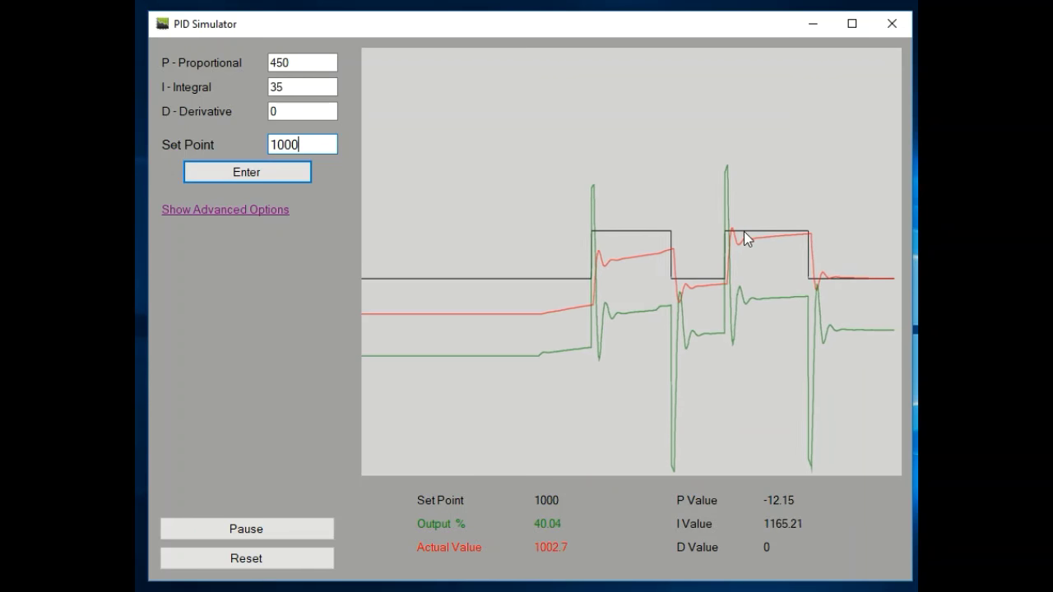
pyautogui.moveTo(301, 144); pyautogui.dragTo(243, 144)
pyautogui.write('150')
pyautogui.press('Return')
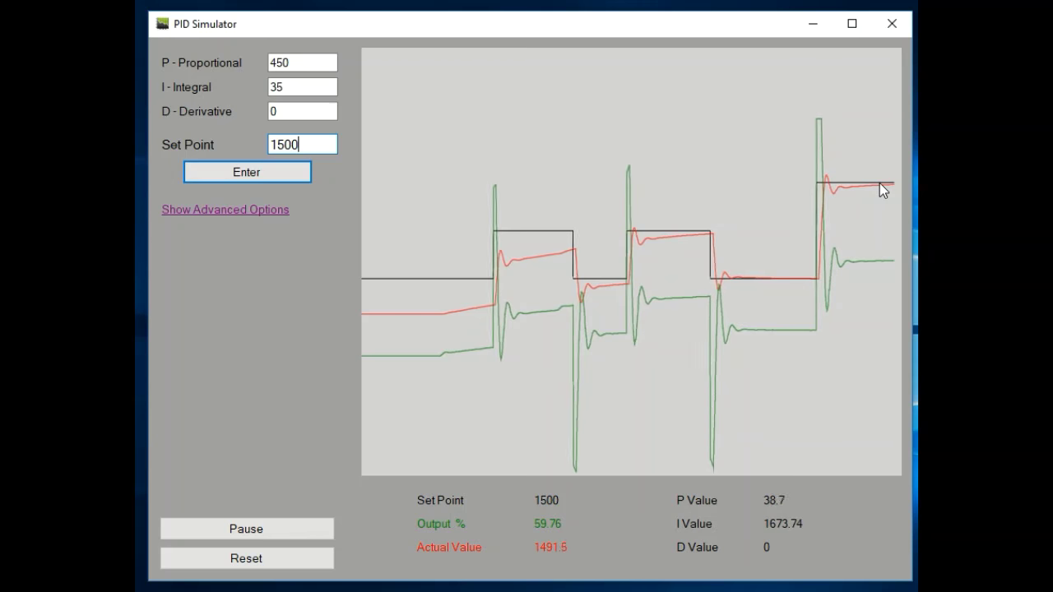
# Set the integral gain to 50 and apply it together with a set point of 1000.
pyautogui.doubleClick(284, 86)
pyautogui.write('50')
pyautogui.doubleClick(316, 146)
pyautogui.write('1000')
pyautogui.press('Return')
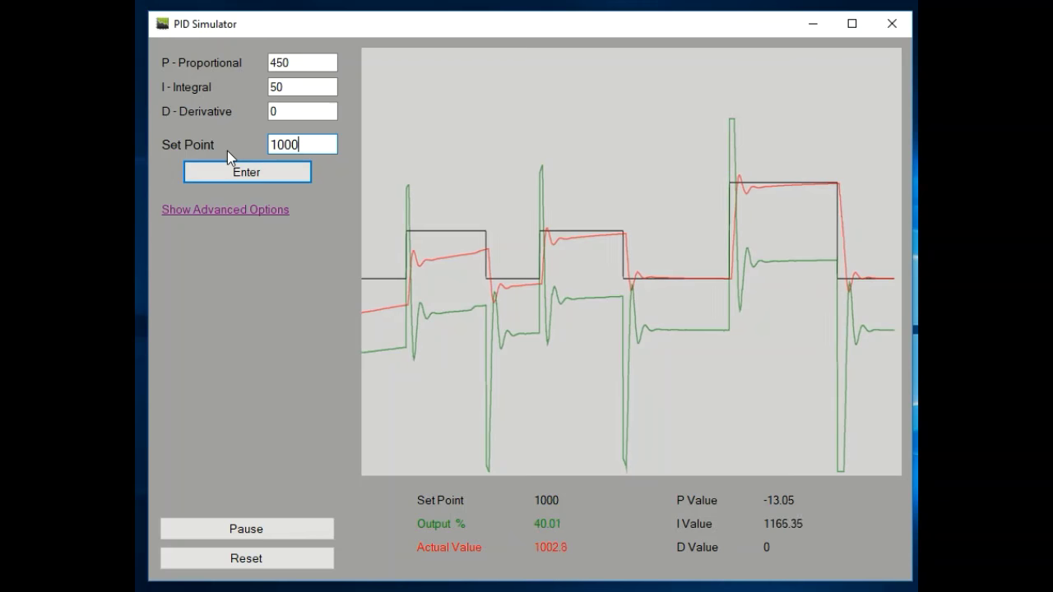
# Pause the simulation, apply a derivative gain of 10 with a set point of 1500, and resume the run.
pyautogui.click(229, 529)
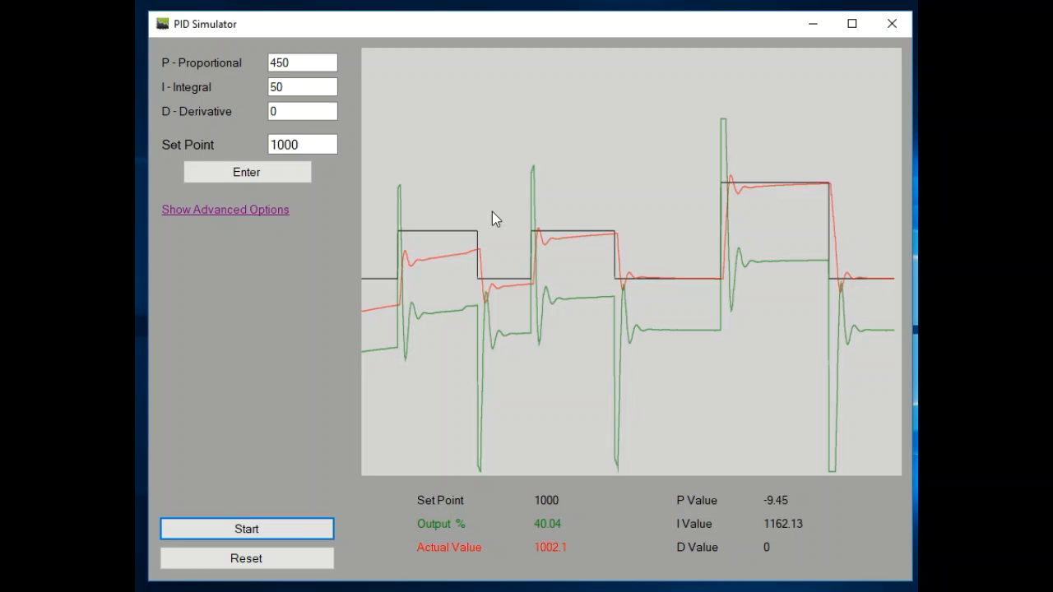
pyautogui.click(257, 531)
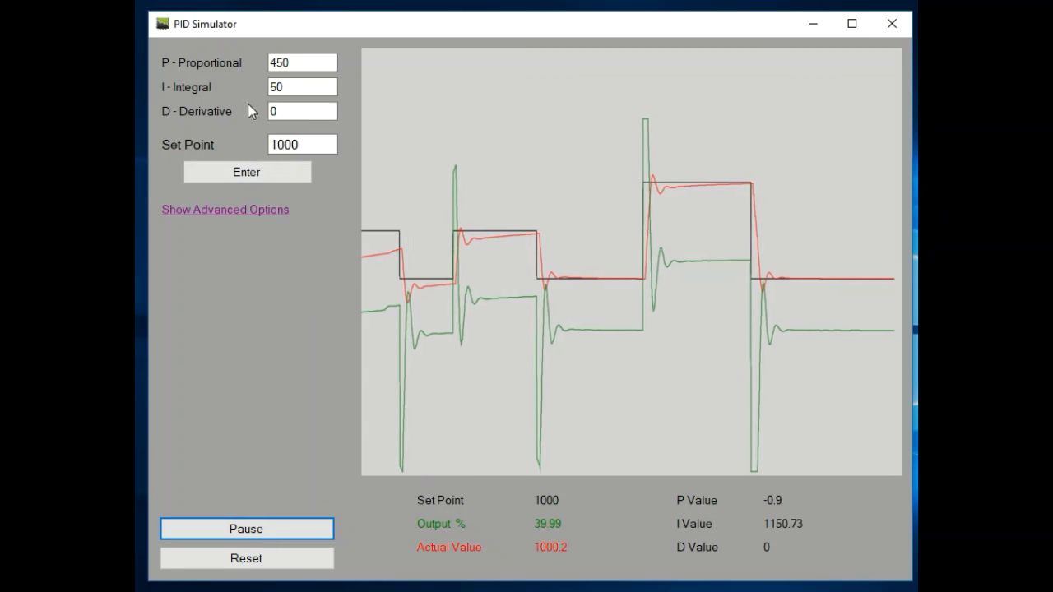
pyautogui.click(209, 520)
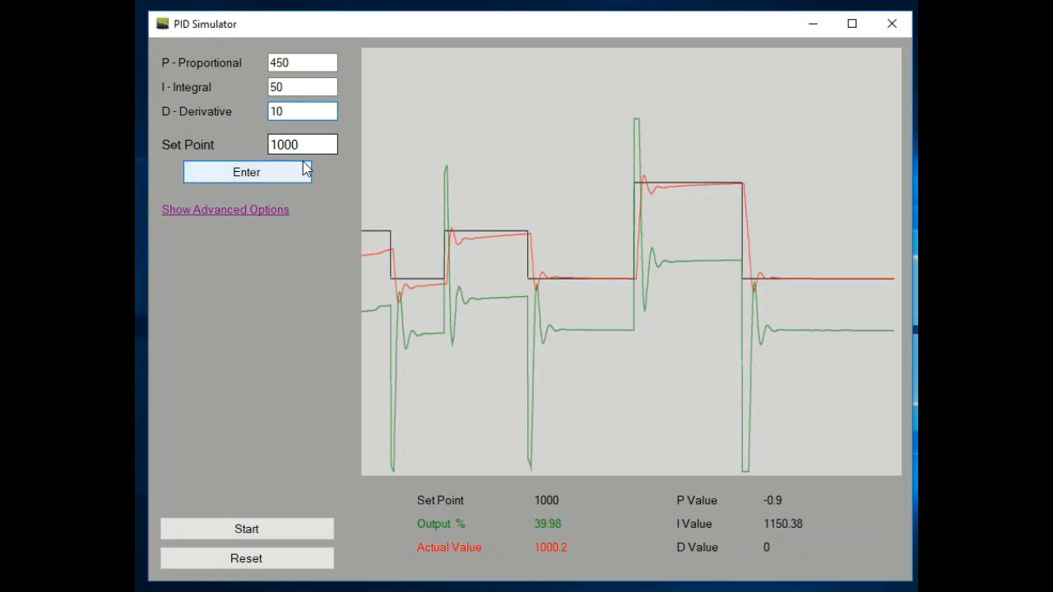
pyautogui.write('1500')
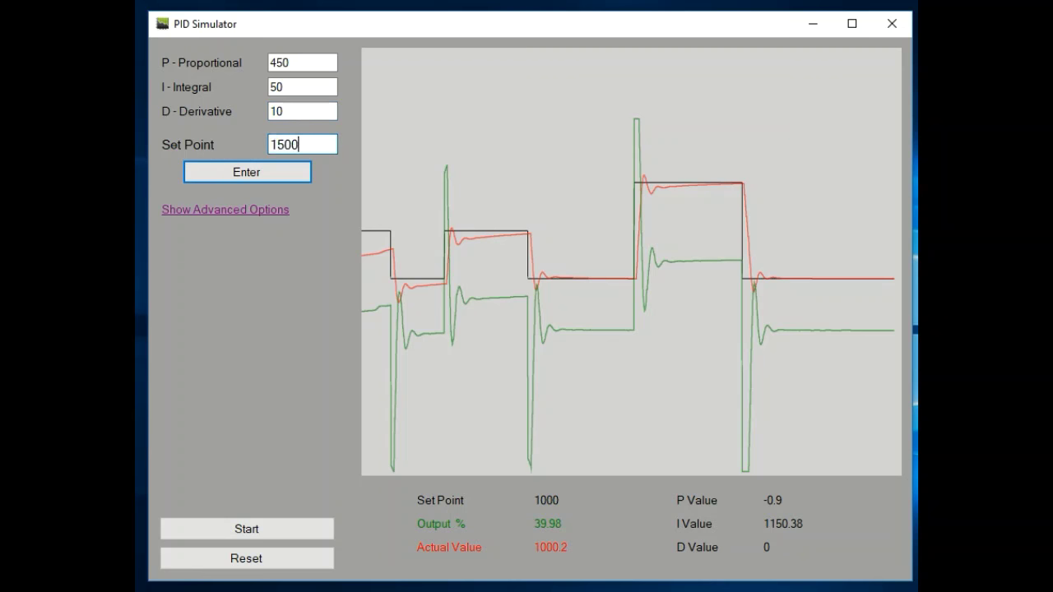
pyautogui.click(216, 528)
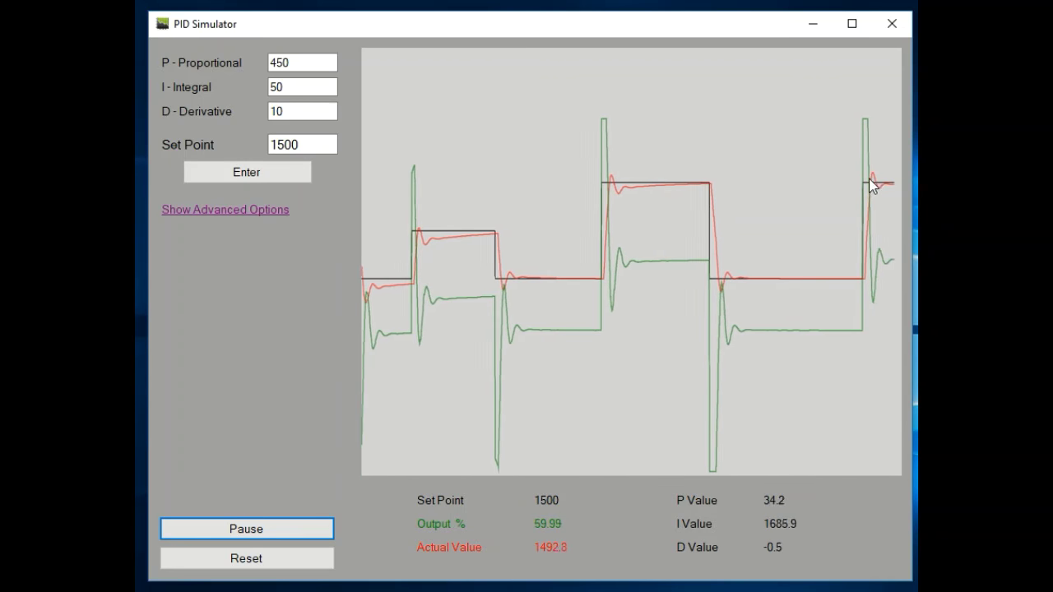
# Set the derivative gain to 25 and apply it together with a set point of 1000.
pyautogui.moveTo(284, 111); pyautogui.dragTo(246, 109)
pyautogui.write('250')
pyautogui.press('BackSpace')
pyautogui.moveTo(315, 141); pyautogui.dragTo(237, 146)
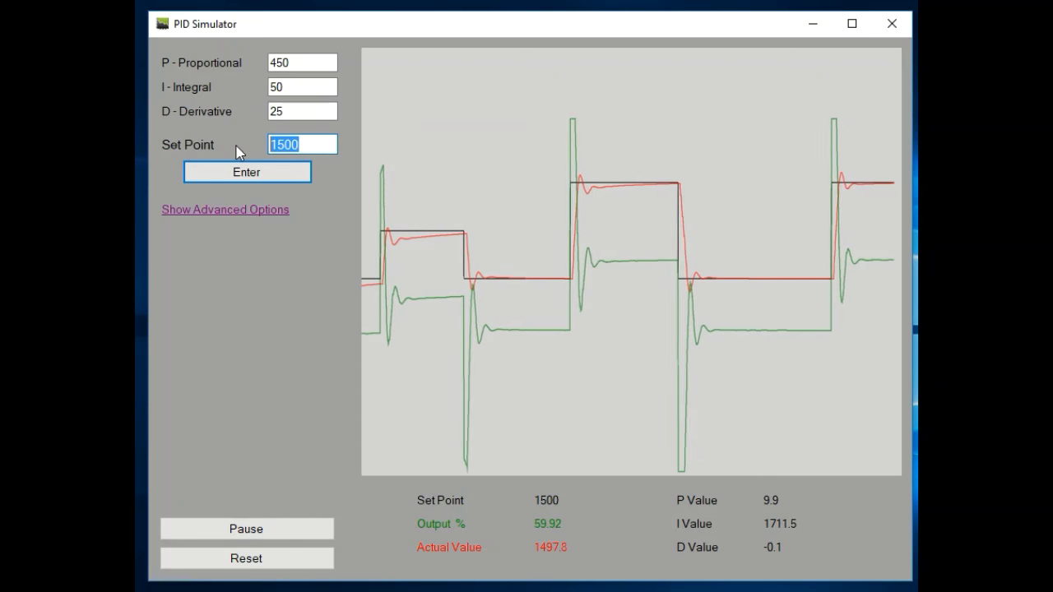
pyautogui.write('1000')
pyautogui.press('Return')
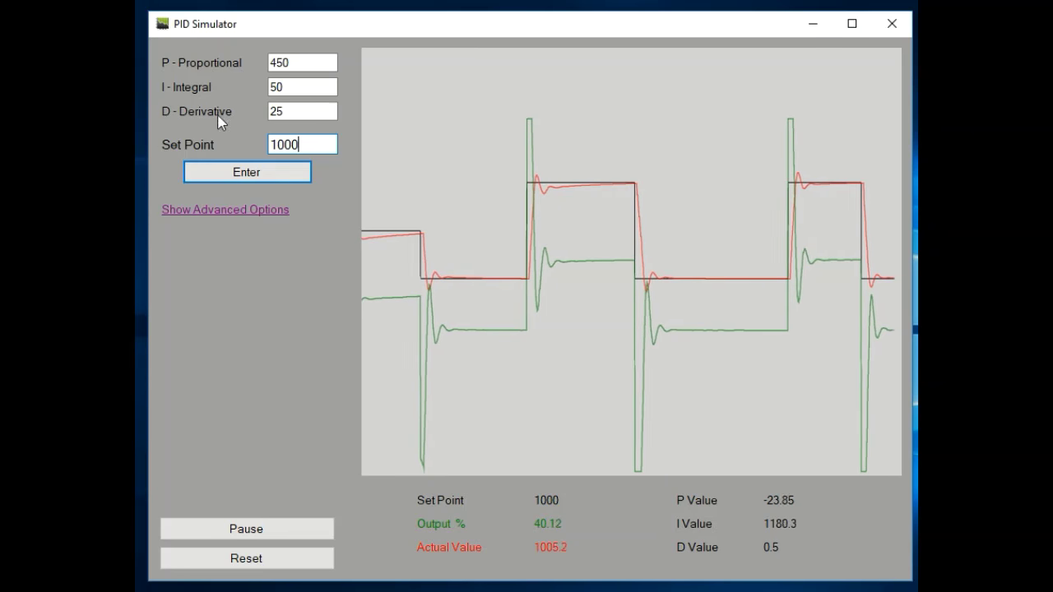
# Set the derivative gain to 50 and apply it together with a set point of 1500.
pyautogui.moveTo(294, 111); pyautogui.dragTo(235, 110)
pyautogui.write('50')
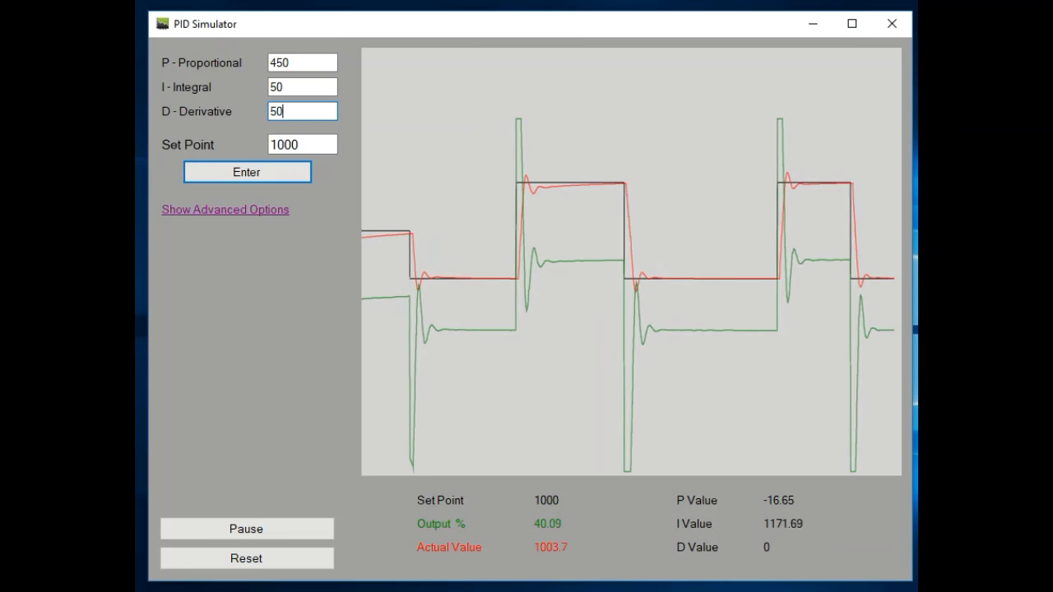
pyautogui.click(304, 146)
pyautogui.moveTo(304, 145); pyautogui.dragTo(252, 144)
pyautogui.write('1500')
pyautogui.press('Return')
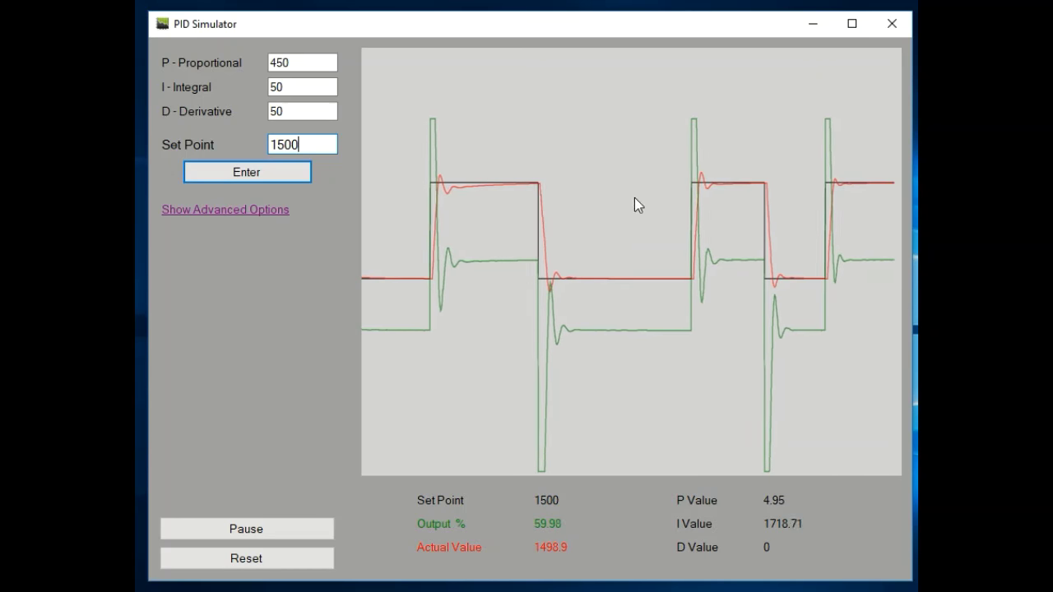
# Pause the simulation, apply a derivative gain of 60 with a set point of 1000, and resume the run.
pyautogui.click(254, 531)
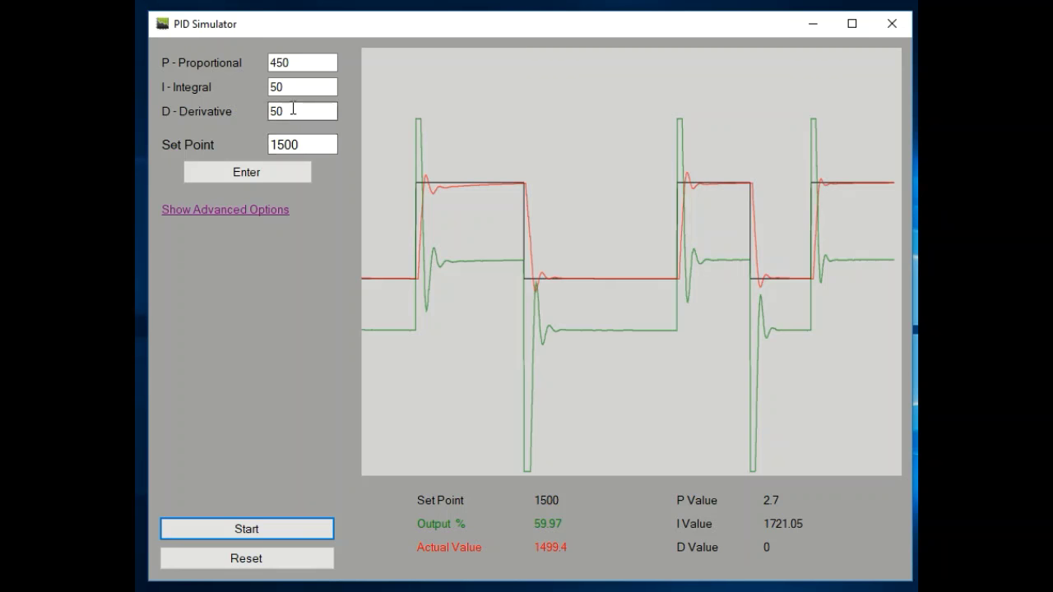
pyautogui.moveTo(284, 110); pyautogui.dragTo(245, 113)
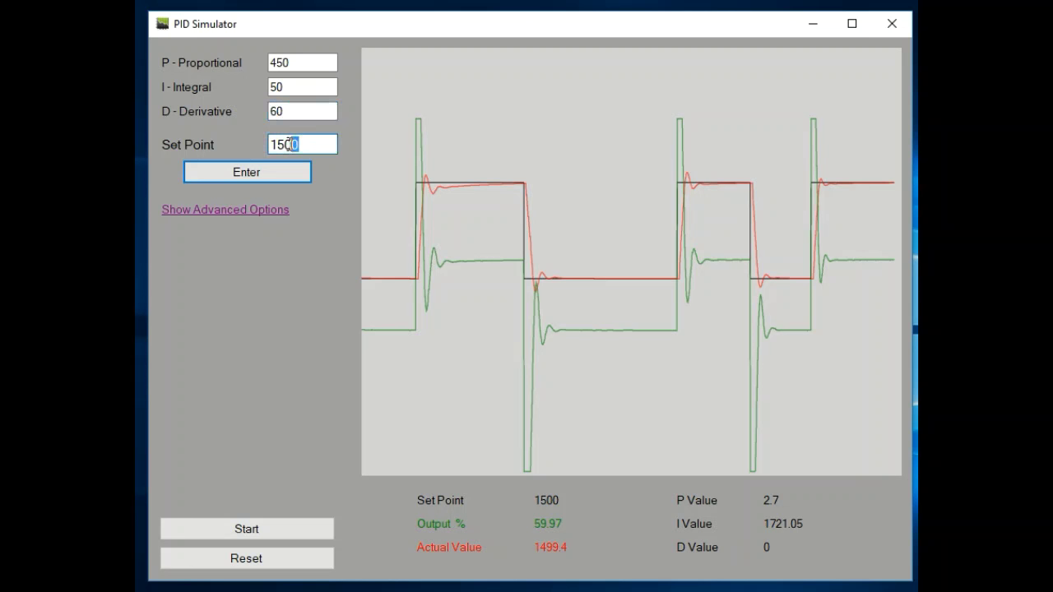
pyautogui.write('1')
pyautogui.click(255, 530)
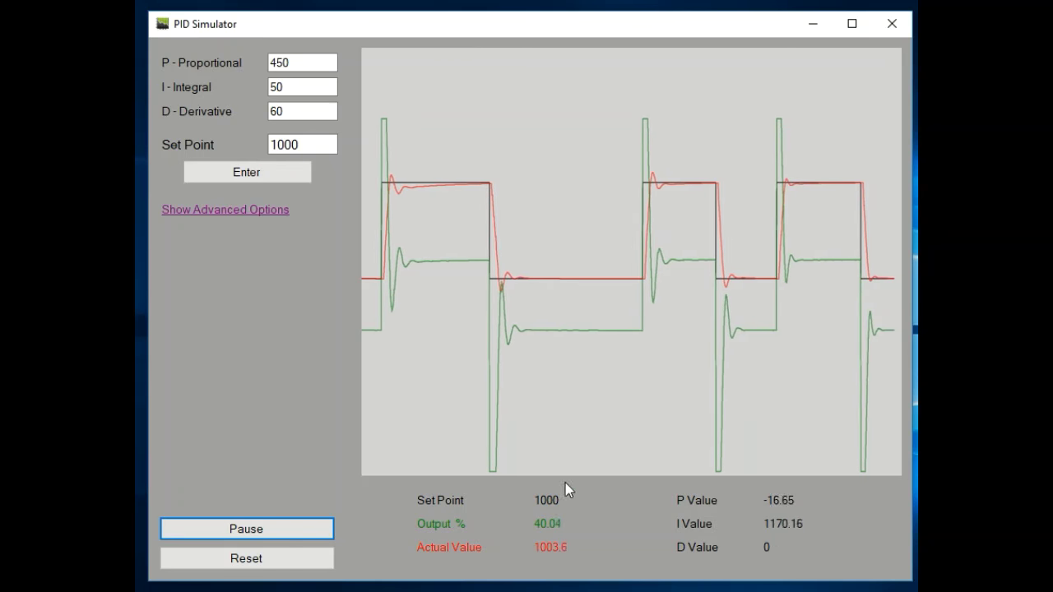
# Apply a set point of 1500 and pause the simulation once the response has settled.
pyautogui.moveTo(326, 145); pyautogui.dragTo(223, 160)
pyautogui.write('1500')
pyautogui.press('Return')
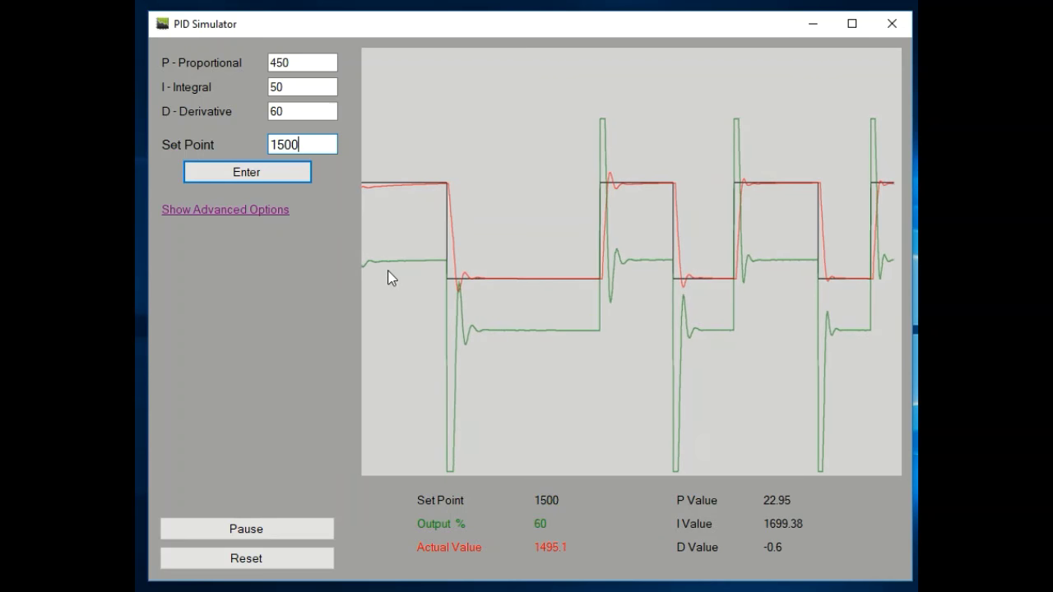
pyautogui.click(300, 529)
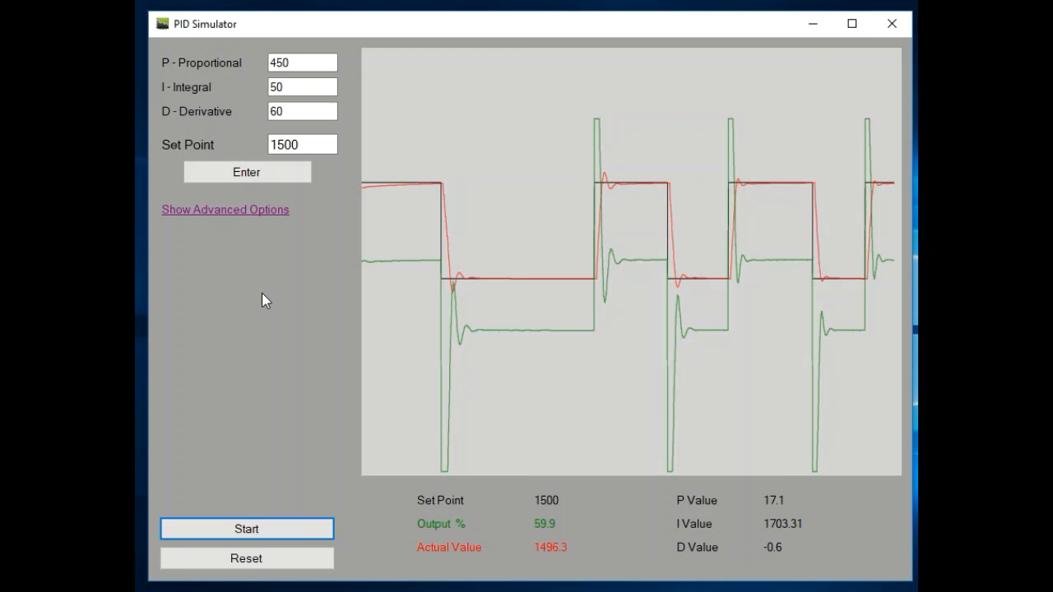
# Show the advanced options and apply a set point of 1000 to the running simulation.
pyautogui.click(222, 209)
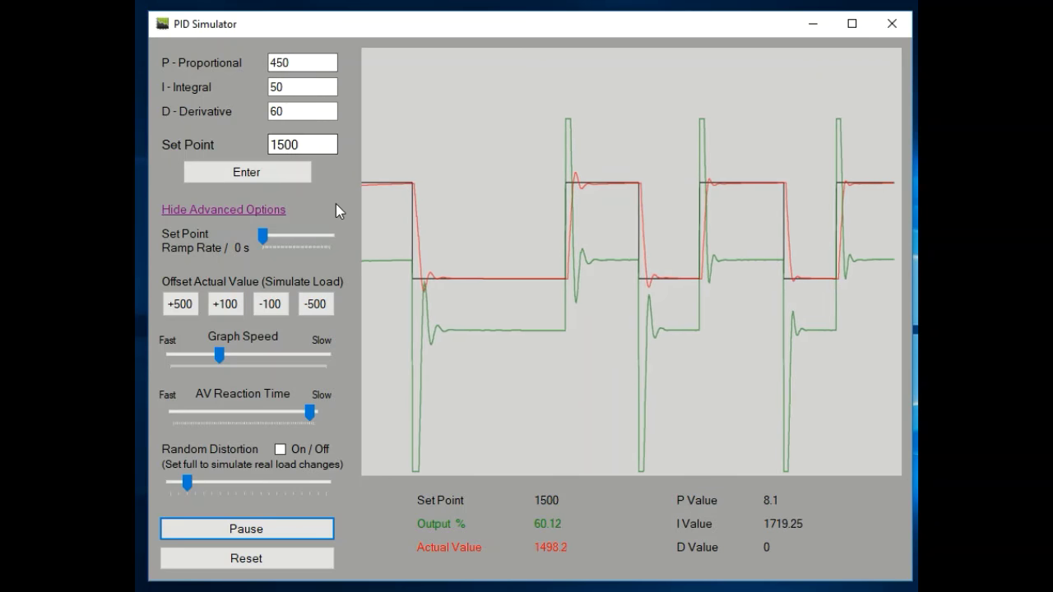
pyautogui.moveTo(315, 144); pyautogui.dragTo(251, 145)
pyautogui.write('1000')
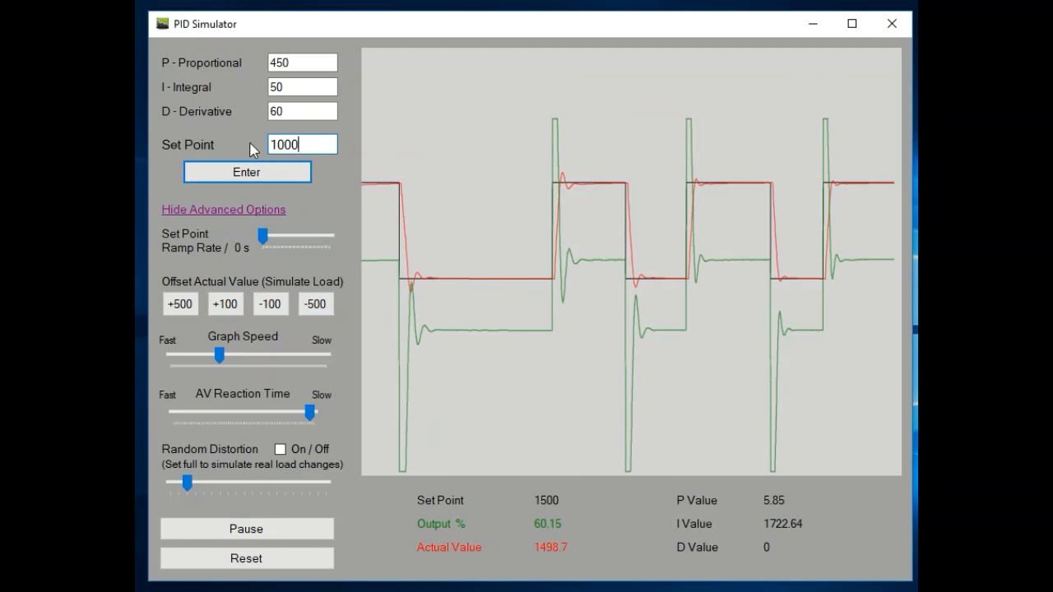
pyautogui.press('Return')
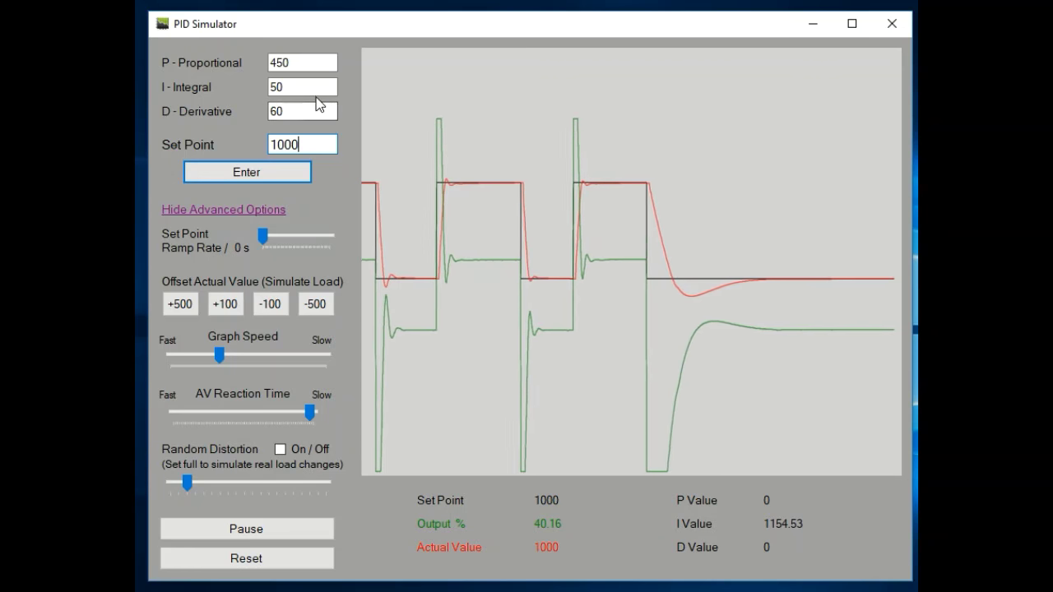
# Set the derivative and integral gains to 0 and apply them with a set point of 1500.
pyautogui.moveTo(278, 111); pyautogui.dragTo(270, 111)
pyautogui.write('60')
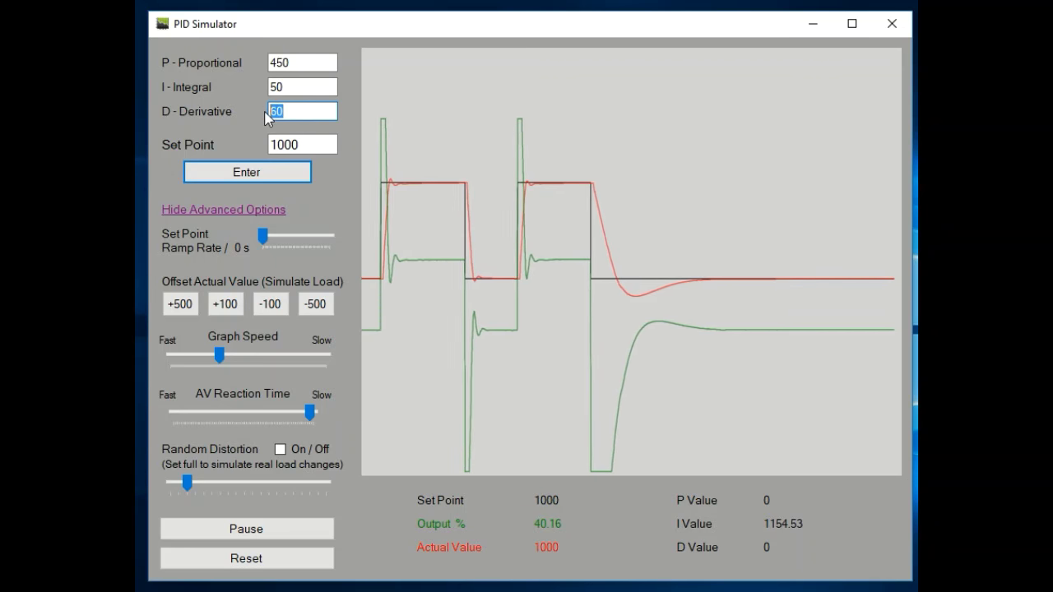
pyautogui.moveTo(301, 87); pyautogui.dragTo(214, 87)
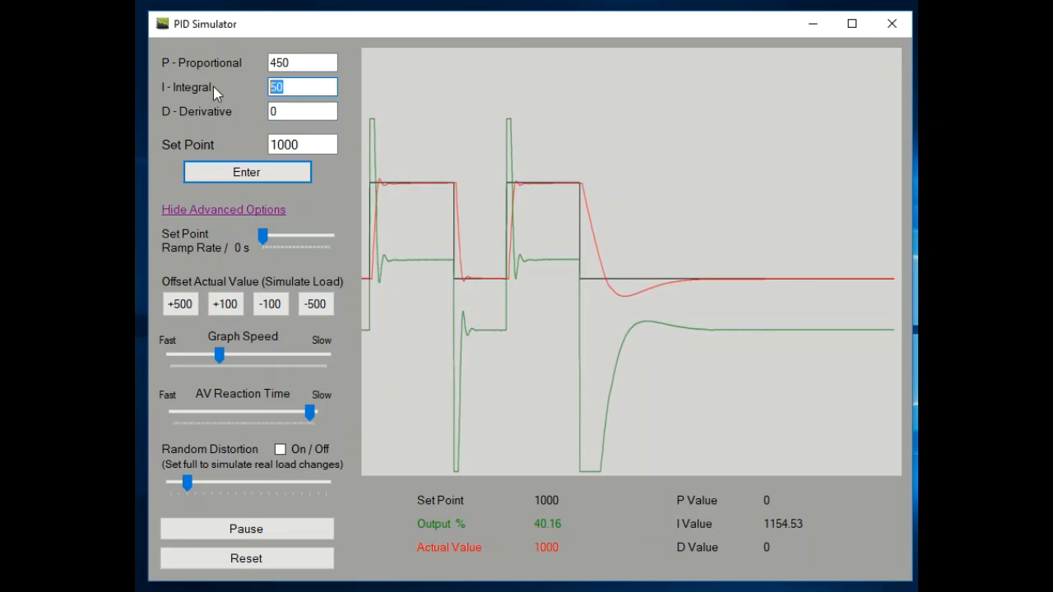
pyautogui.write('0')
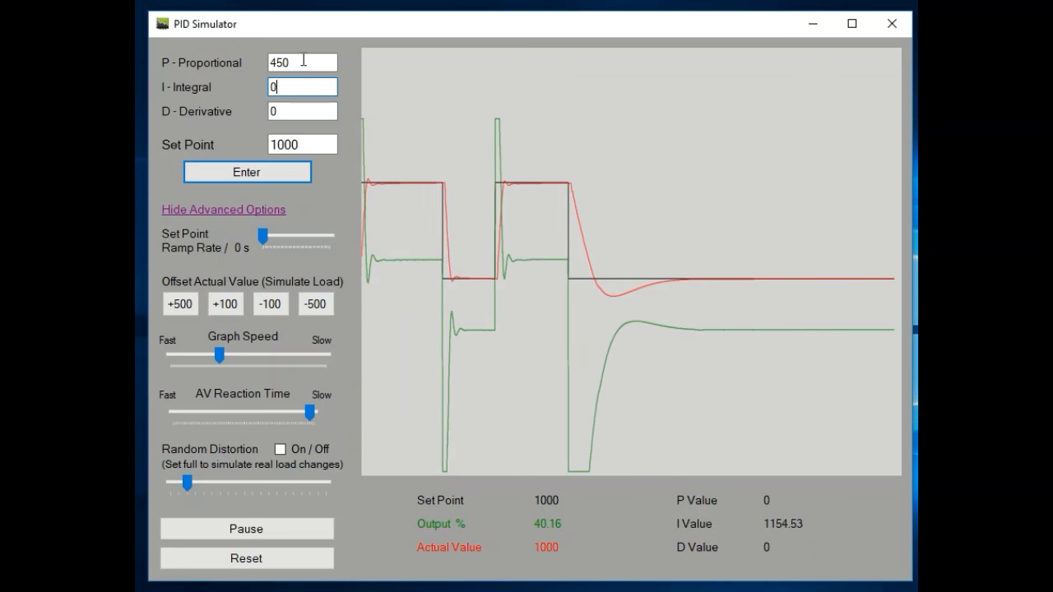
pyautogui.click(281, 173)
pyautogui.moveTo(310, 145); pyautogui.dragTo(178, 146)
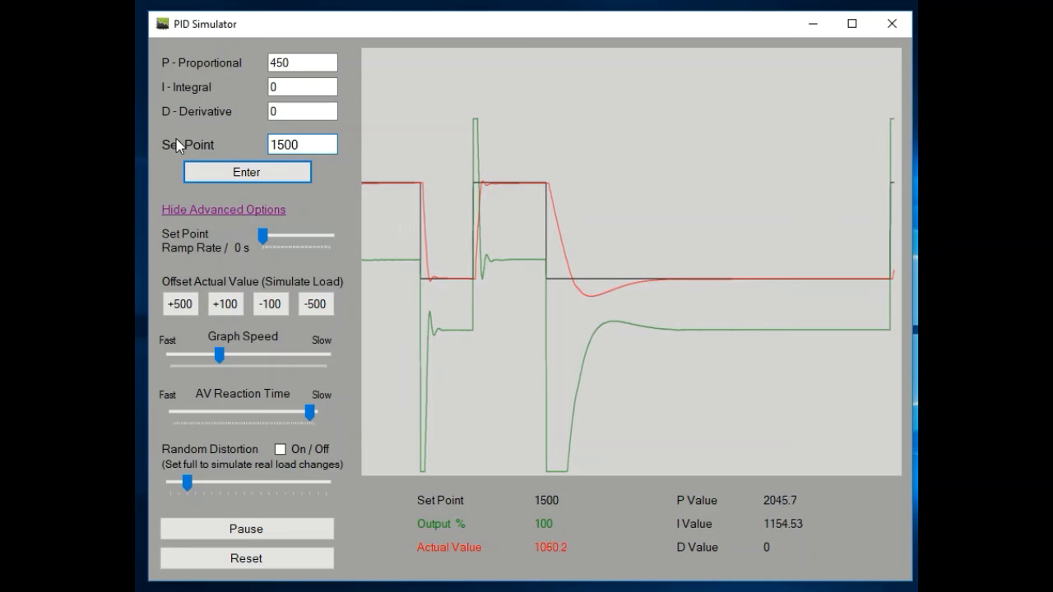
# Raise the proportional gain to 1000 and then to 1250.
pyautogui.moveTo(298, 63); pyautogui.dragTo(237, 70)
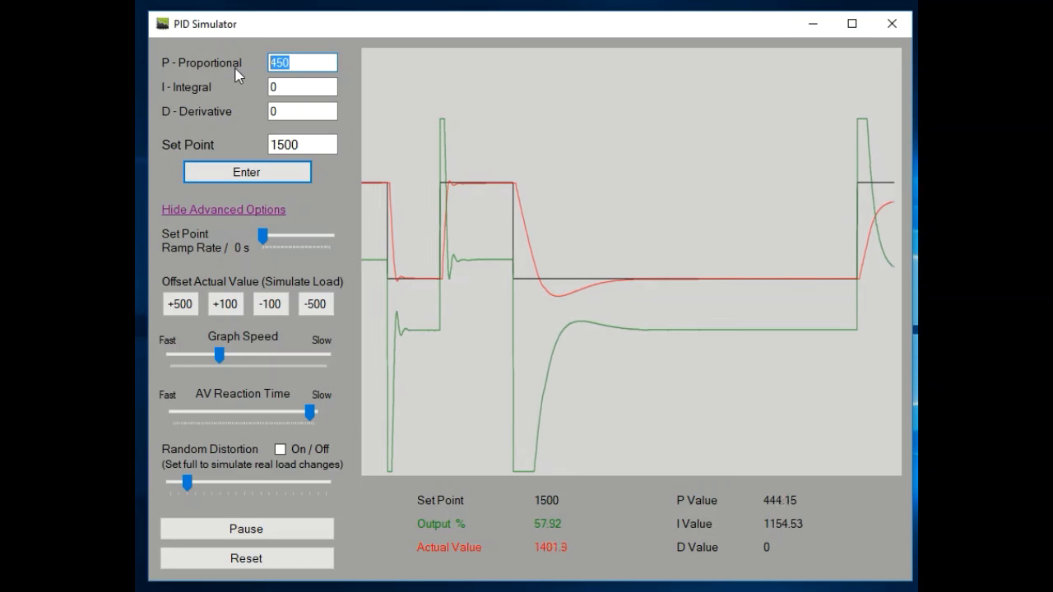
pyautogui.write('1000')
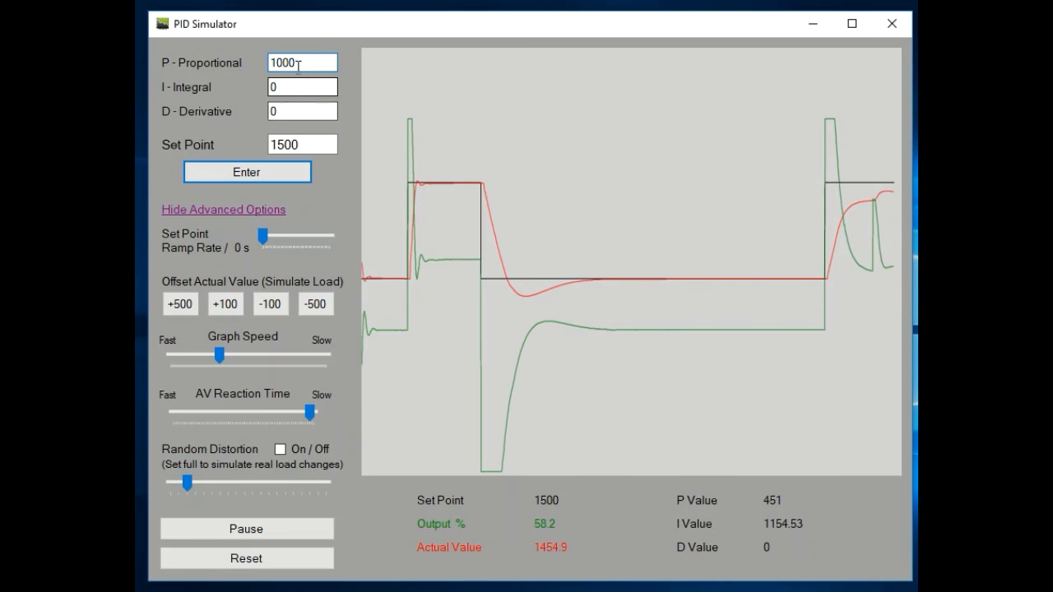
pyautogui.moveTo(337, 63); pyautogui.dragTo(244, 66)
pyautogui.write('1250')
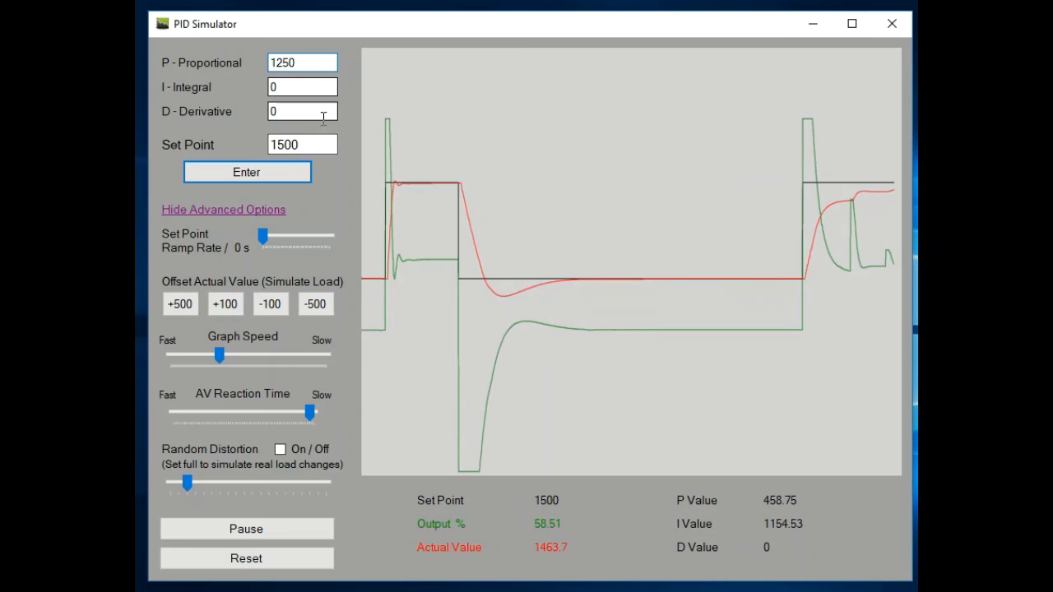
# Apply a set point of 1250 to test the proportional-only response.
pyautogui.moveTo(334, 144); pyautogui.dragTo(256, 143)
pyautogui.write('1250')
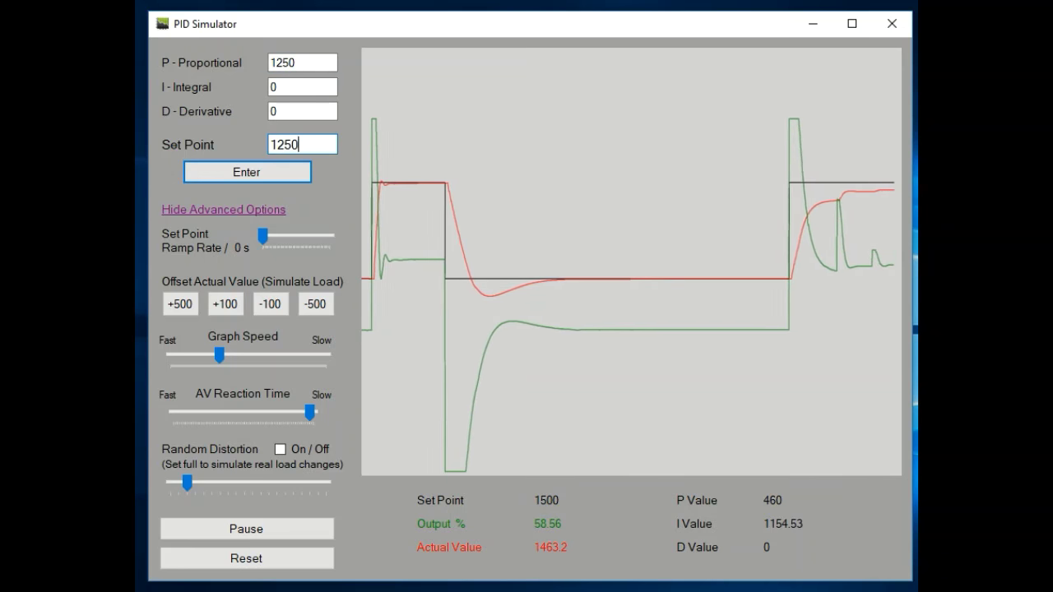
pyautogui.press('Return')
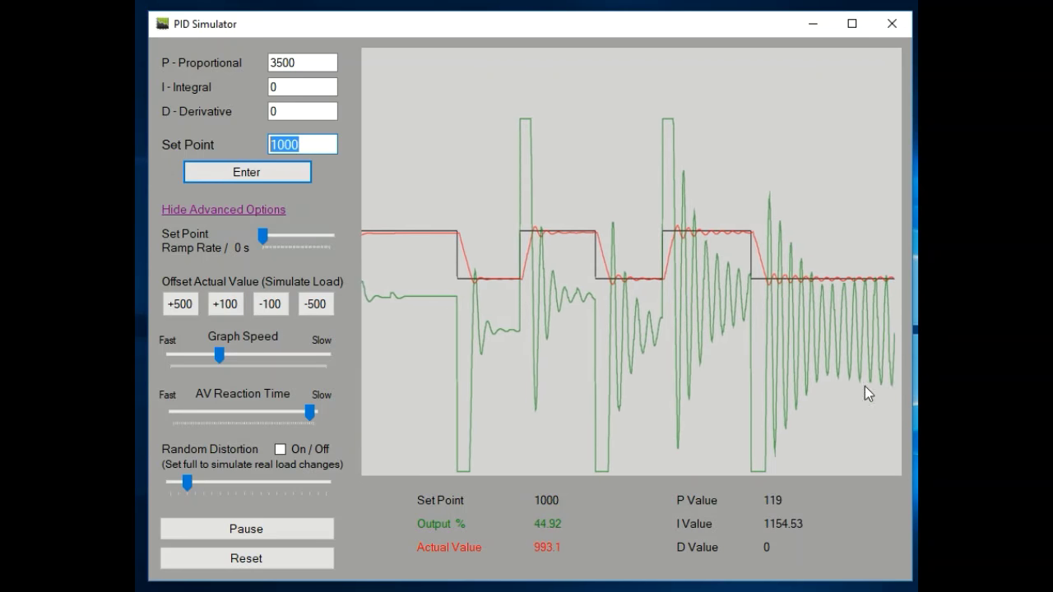
# Set the proportional gain to 1750 and test it with a set point of 1500.
pyautogui.click(315, 63)
pyautogui.moveTo(315, 64); pyautogui.dragTo(186, 63)
pyautogui.write('1750')
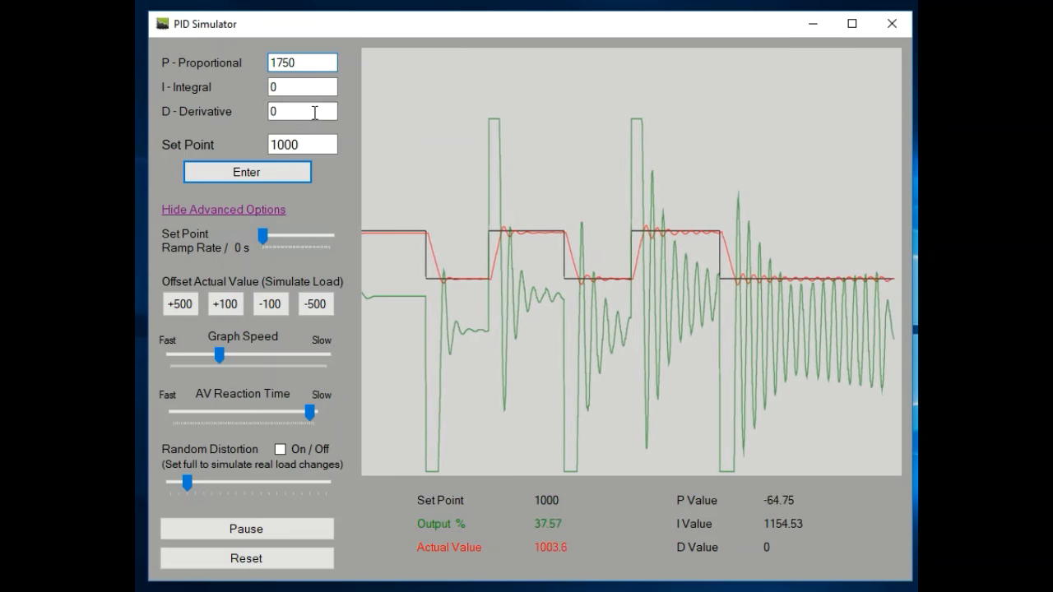
pyautogui.moveTo(329, 145); pyautogui.dragTo(238, 145)
pyautogui.write('1500')
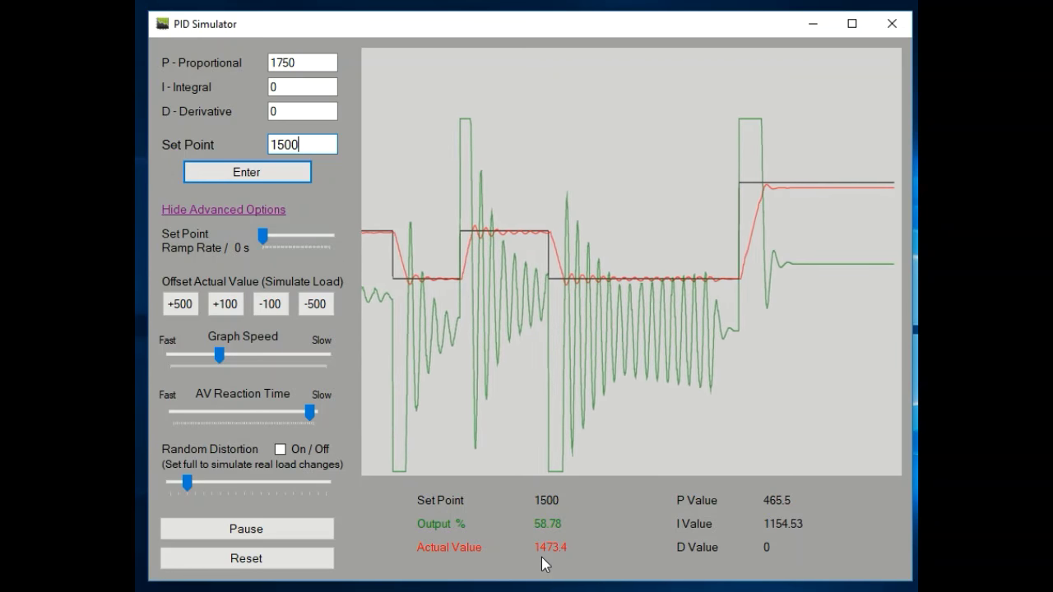
# Set the integral gain to 10 and apply it together with a set point of 1000.
pyautogui.moveTo(289, 88); pyautogui.dragTo(236, 90)
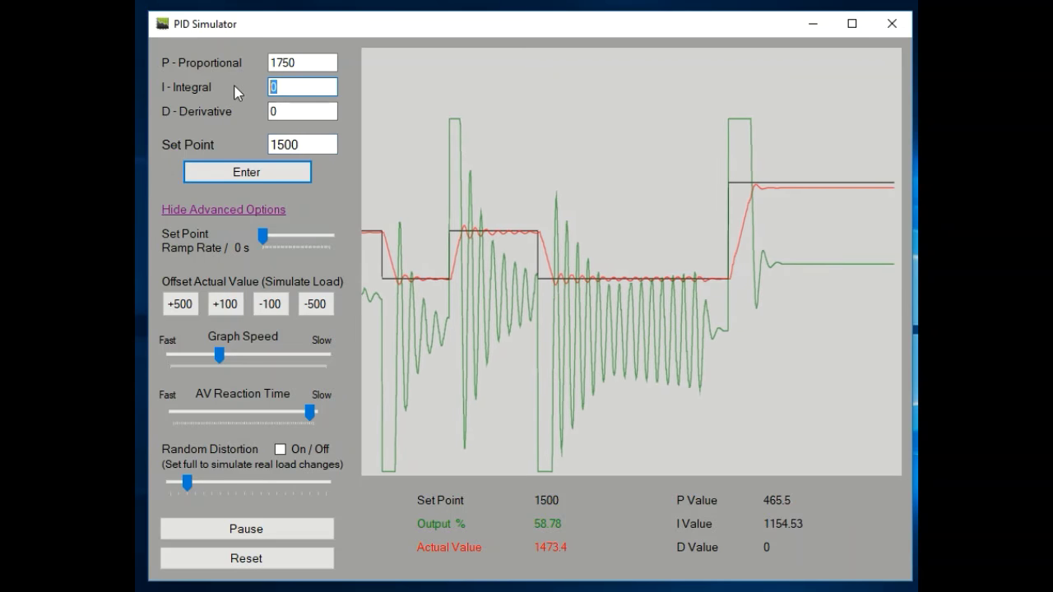
pyautogui.write('10')
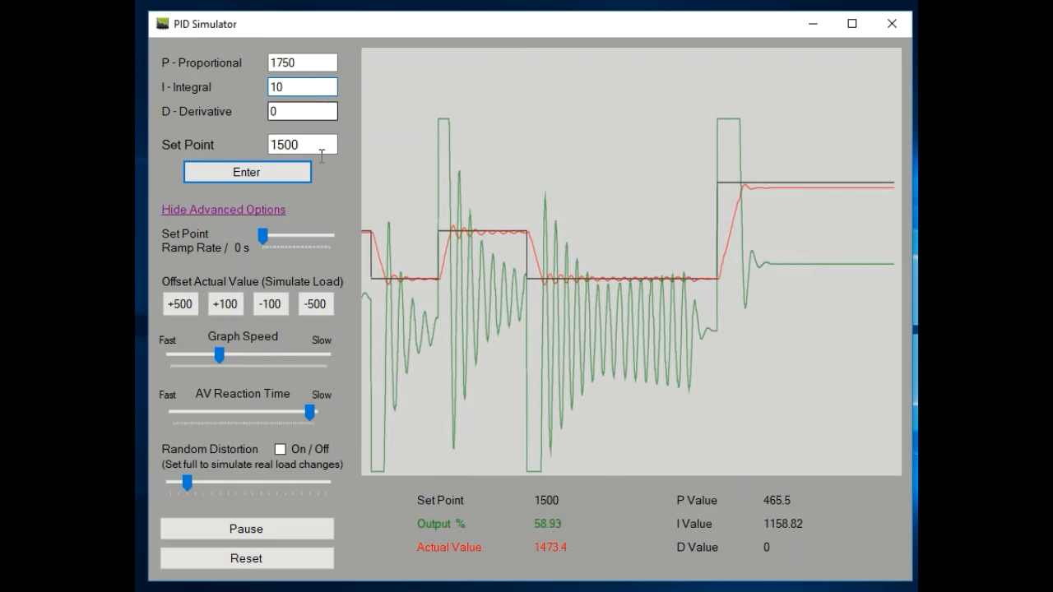
pyautogui.moveTo(313, 145); pyautogui.dragTo(247, 146)
pyautogui.write('12')
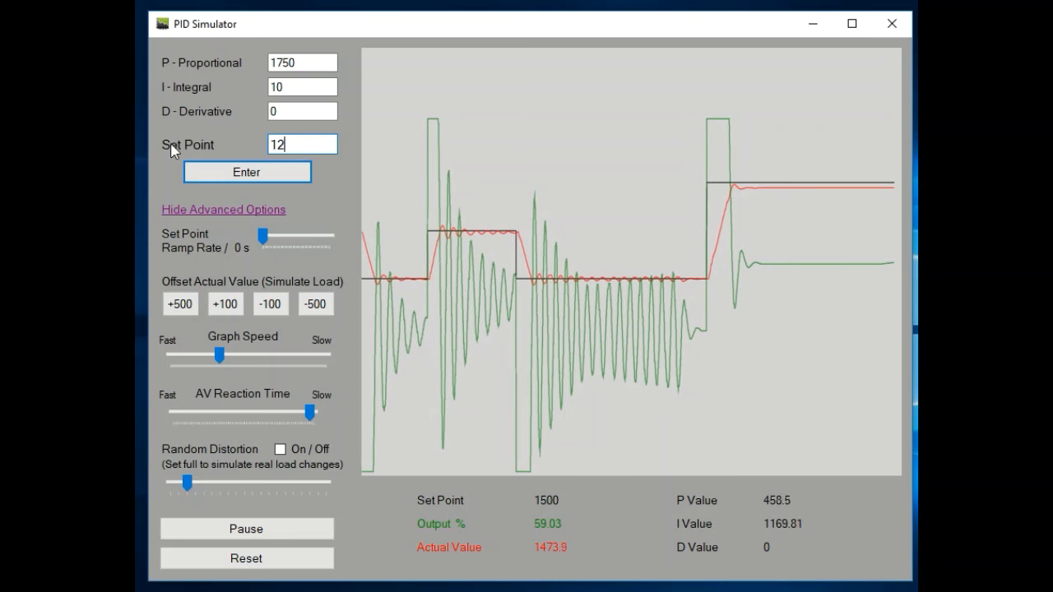
pyautogui.press('BackSpace')
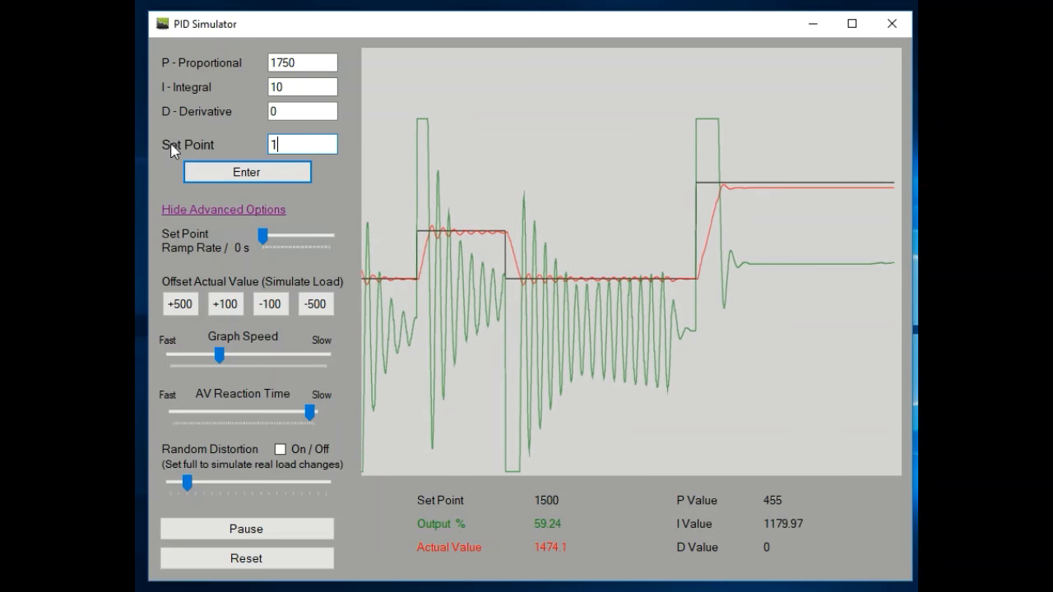
pyautogui.write('000')
pyautogui.press('Return')
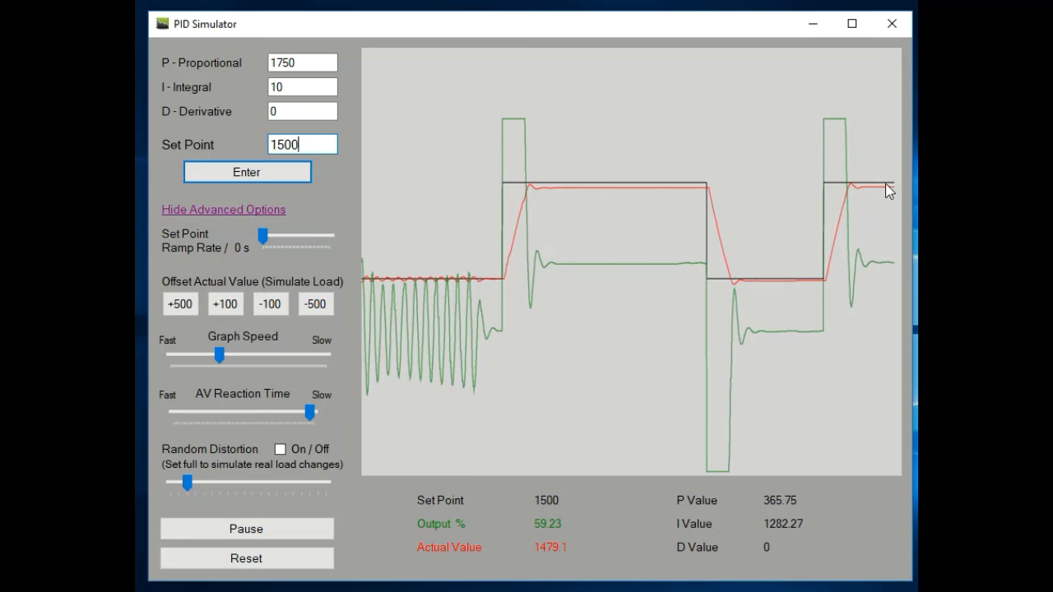
# Set the integral gain to 25 and test it with set points of 1000 and then 1500.
pyautogui.doubleClick(280, 86)
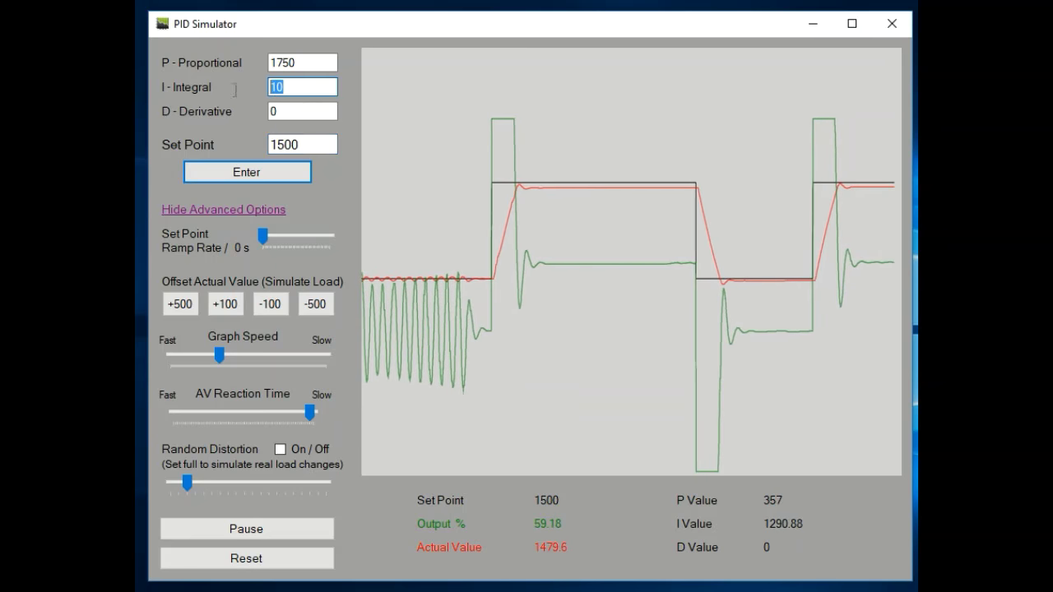
pyautogui.write('25')
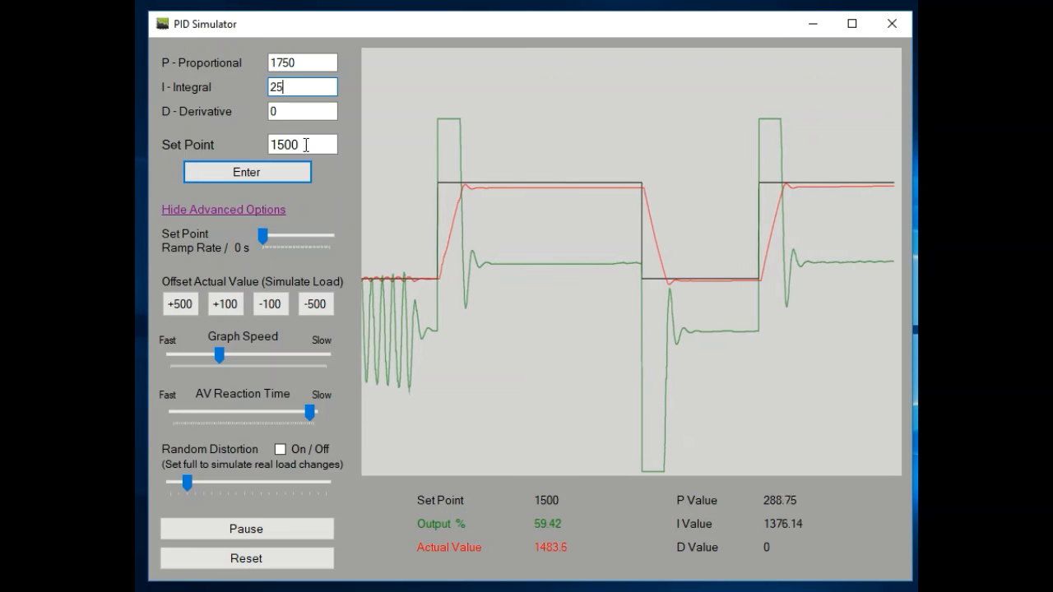
pyautogui.press('Tab')
pyautogui.press('Tab')
pyautogui.write('1000')
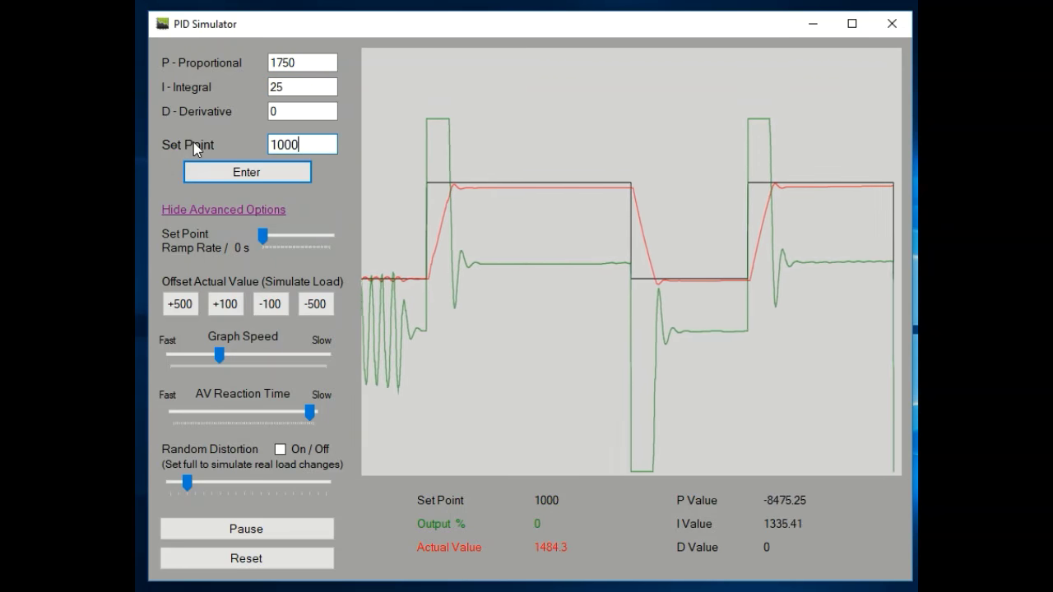
pyautogui.press('Return')
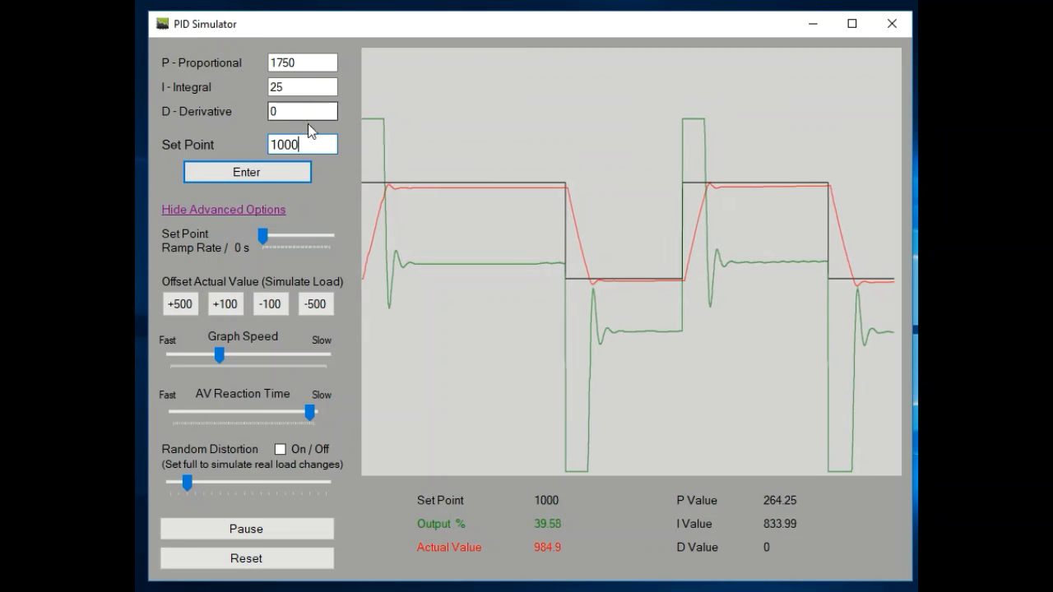
pyautogui.write('1500')
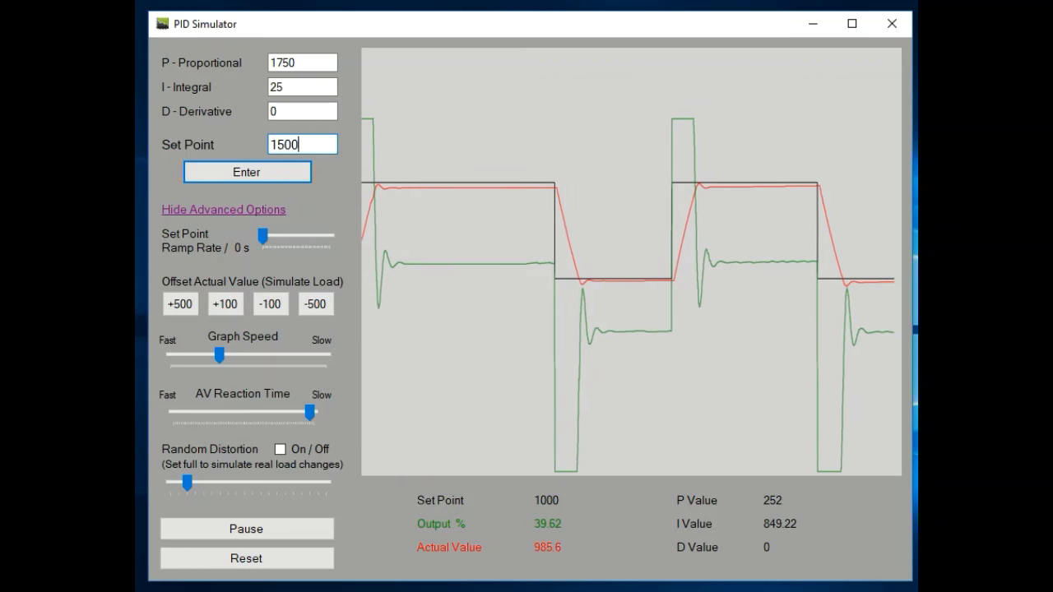
pyautogui.press('Return')
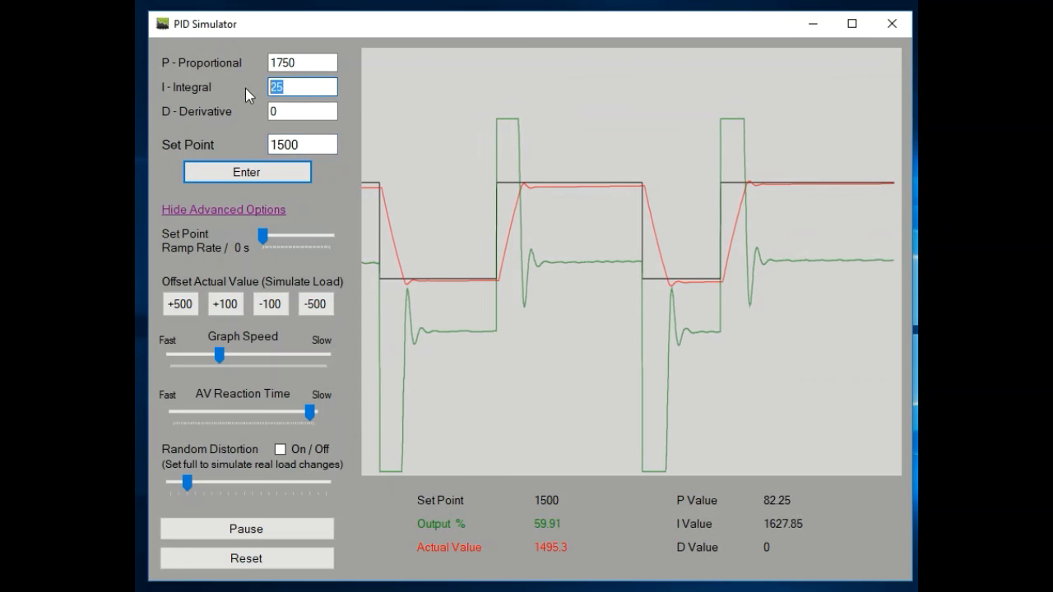
# Set the integral gain to 35 and test it with set points of 1000 and then 1500.
pyautogui.write('35')
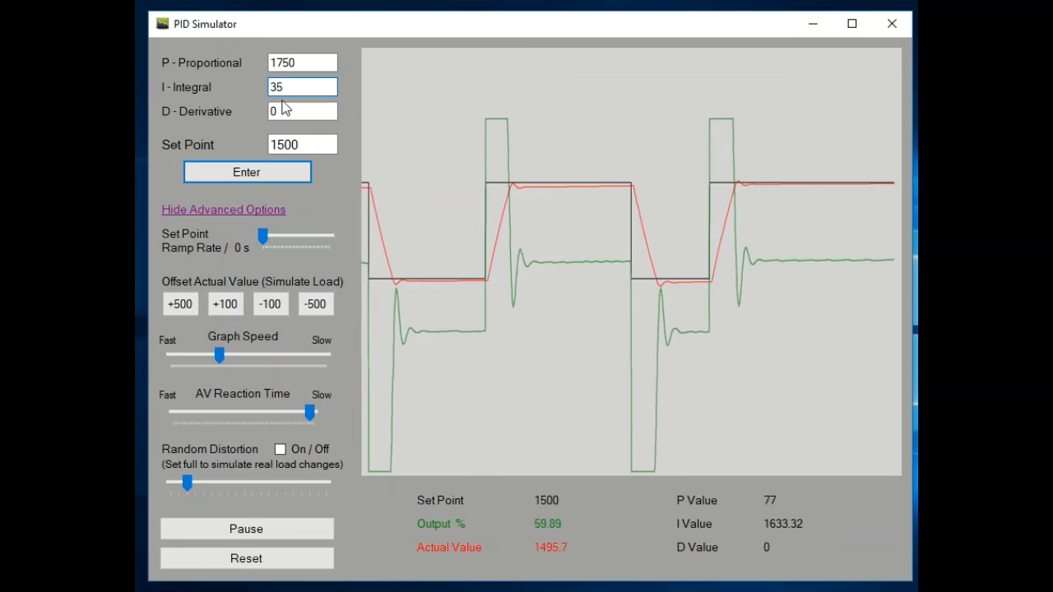
pyautogui.write('1000')
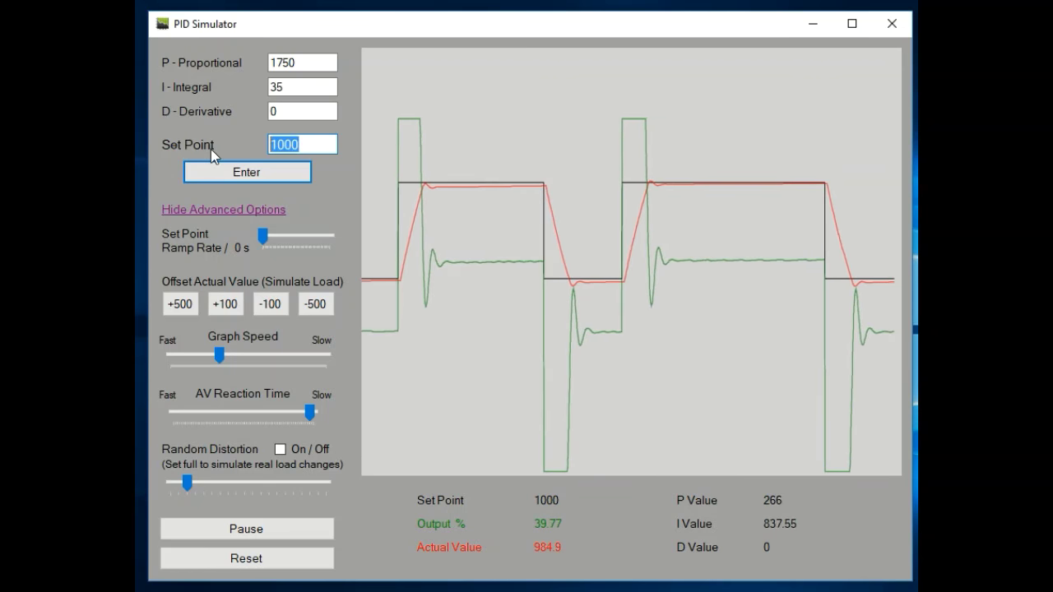
pyautogui.write('1500')
pyautogui.press('Return')
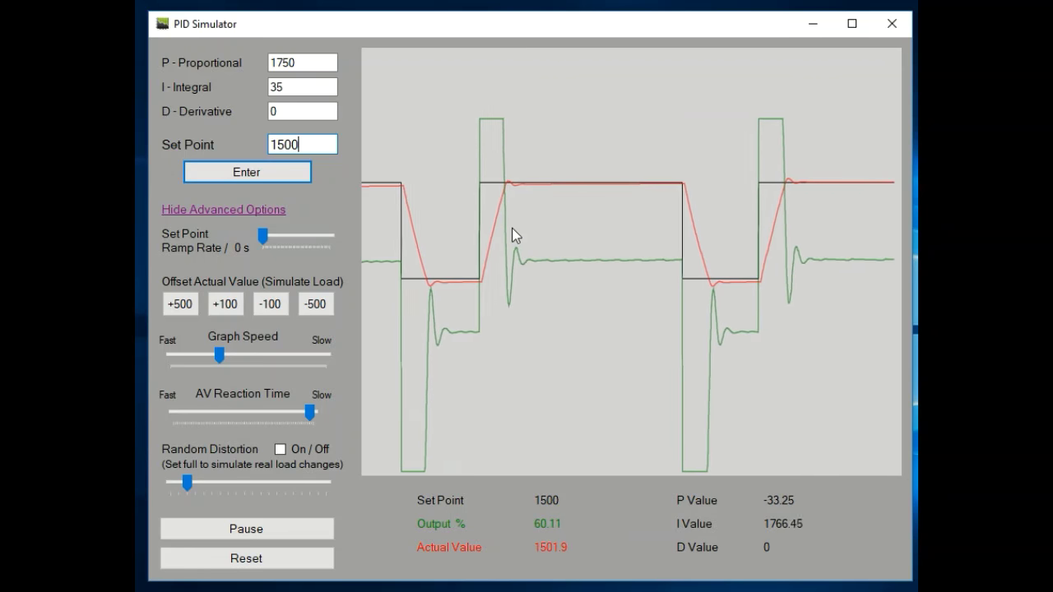
# Pause the simulation, set the derivative gain to 50, and resume with a set point of 1000.
pyautogui.click(269, 530)
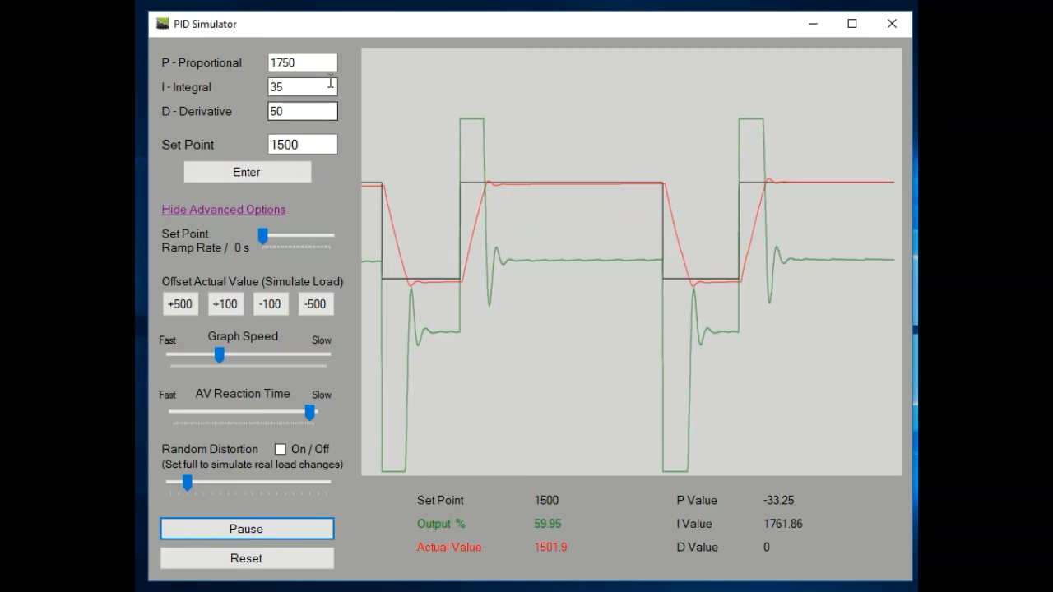
pyautogui.moveTo(326, 145); pyautogui.dragTo(251, 156)
pyautogui.write('1000')
pyautogui.press('Return')
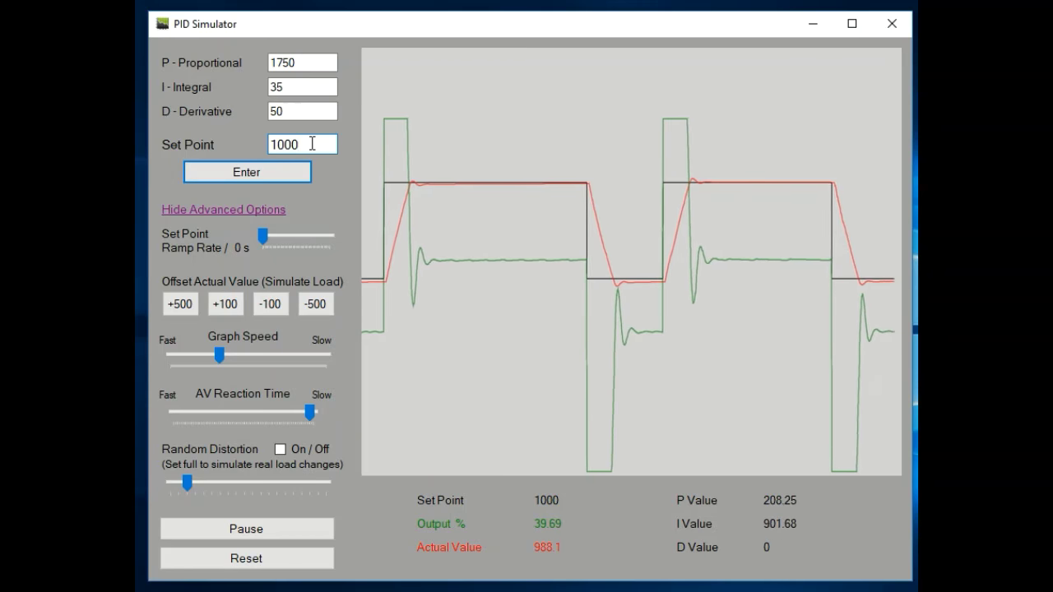
# Set the derivative gain to 100 and apply it together with a set point of 1500.
pyautogui.moveTo(312, 144); pyautogui.dragTo(237, 148)
pyautogui.write('1500')
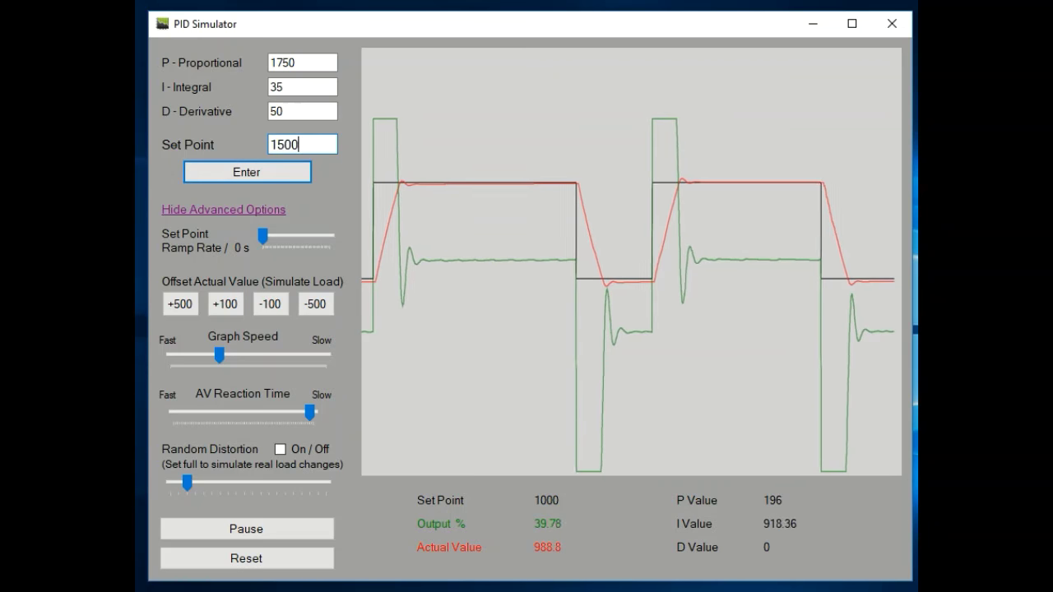
pyautogui.moveTo(294, 109); pyautogui.dragTo(236, 112)
pyautogui.write('100')
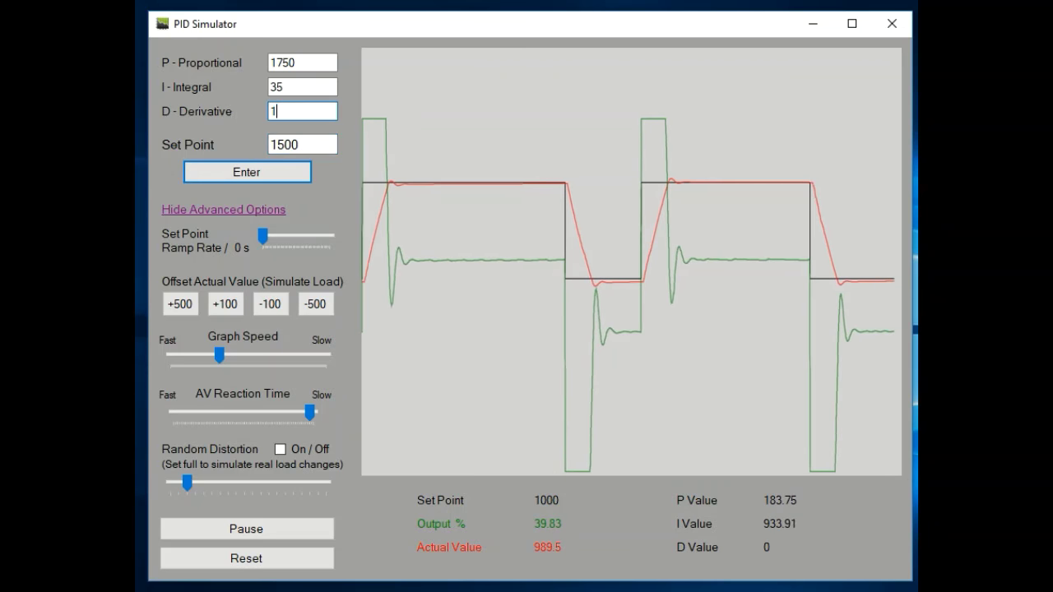
pyautogui.click(251, 173)
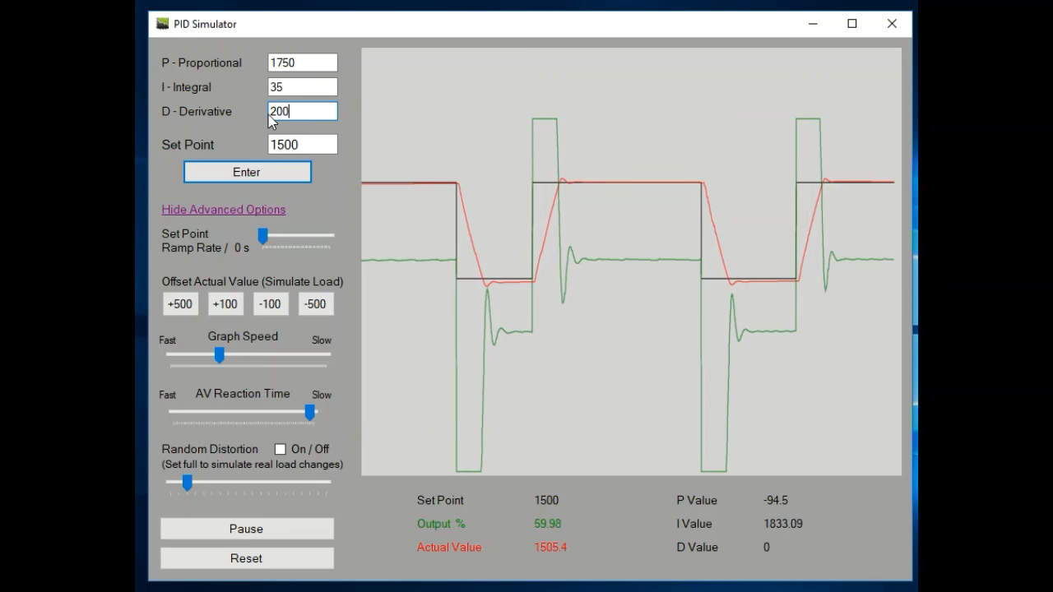
# Apply the derivative gain of 200 together with a set point of 1000.
pyautogui.doubleClick(332, 144)
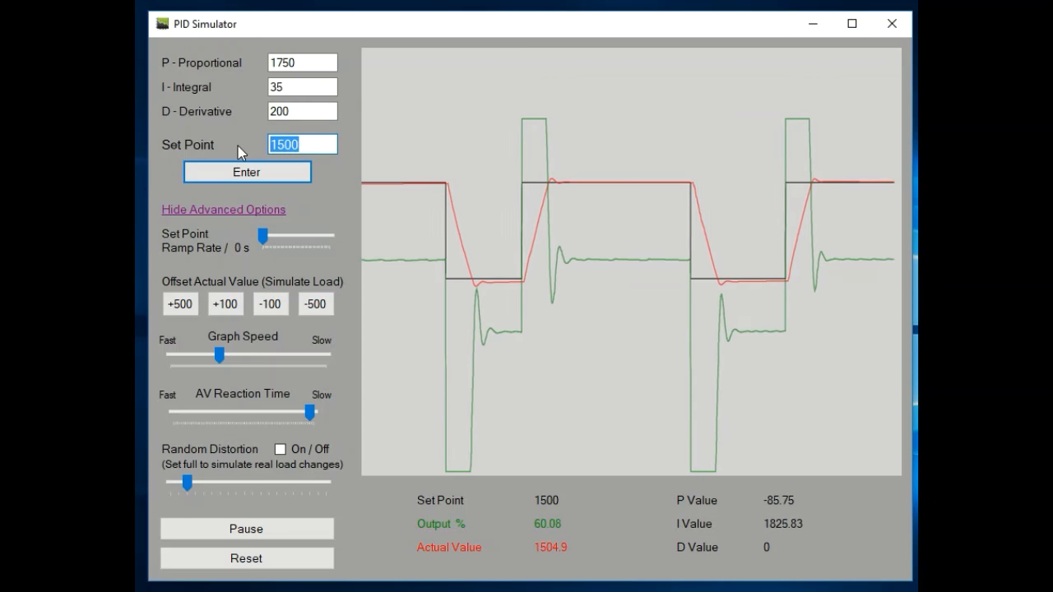
pyautogui.write('100')
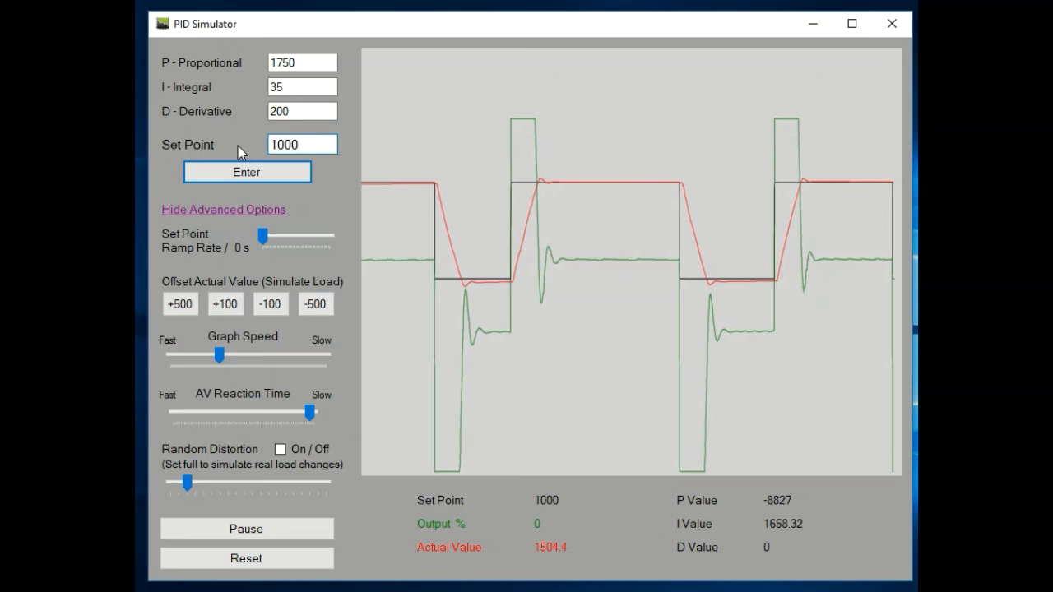
pyautogui.press('Return')
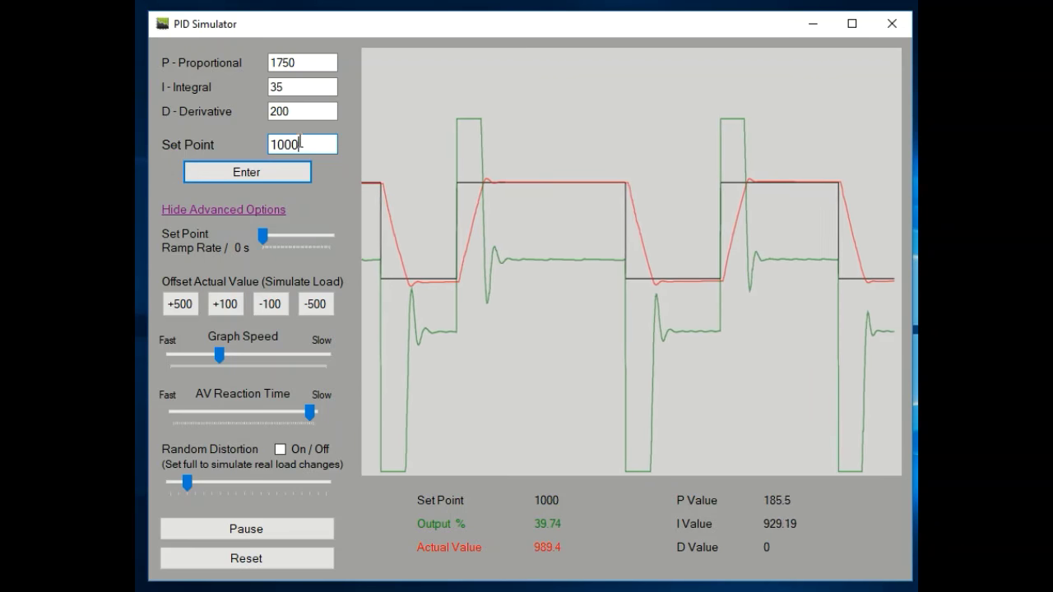
# Set the derivative gain to 250 and test it with set points of 1500 and then 1000.
pyautogui.doubleClick(284, 144)
pyautogui.doubleClick(293, 113)
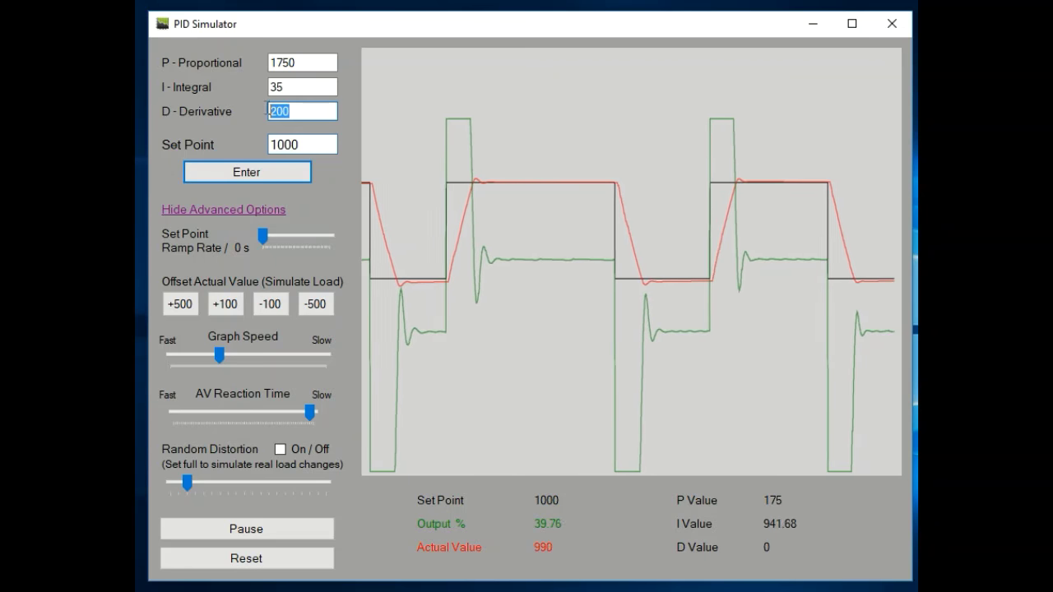
pyautogui.write('250')
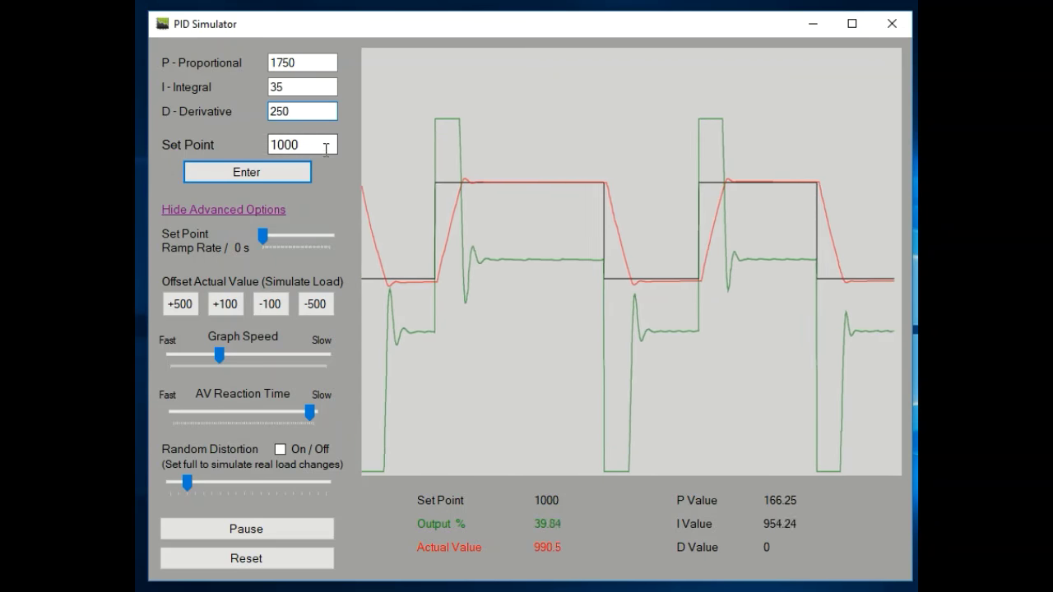
pyautogui.doubleClick(328, 145)
pyautogui.write('1500')
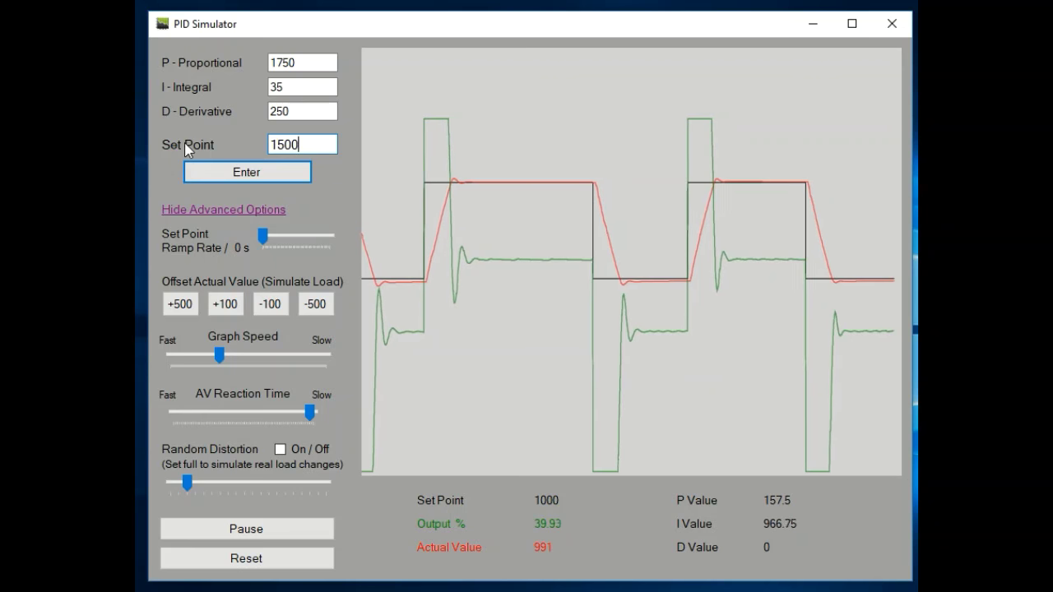
pyautogui.press('Return')
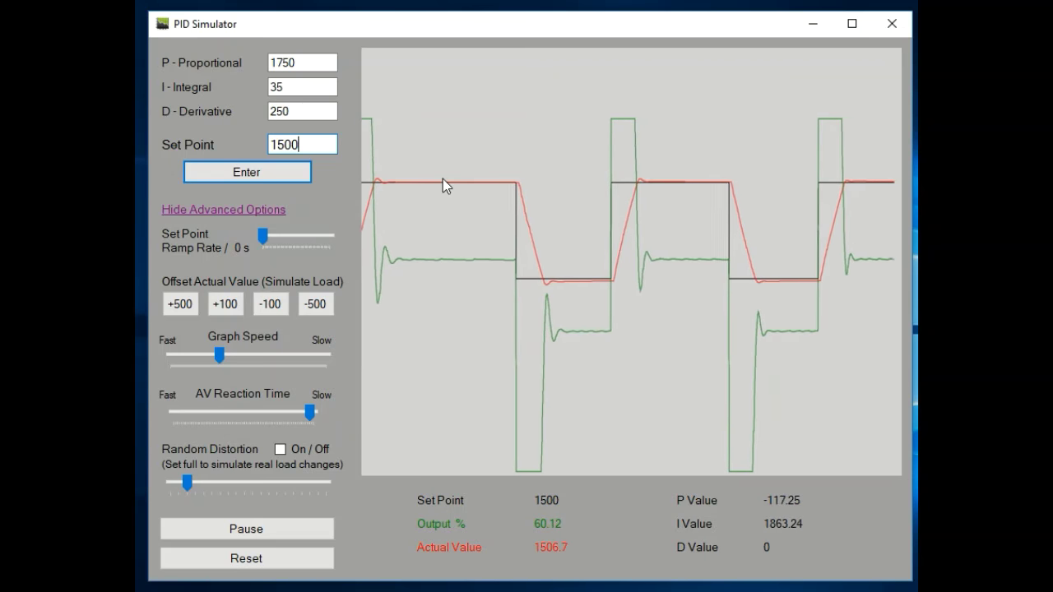
pyautogui.hotkey('ctrl', 'a')
pyautogui.write('1000')
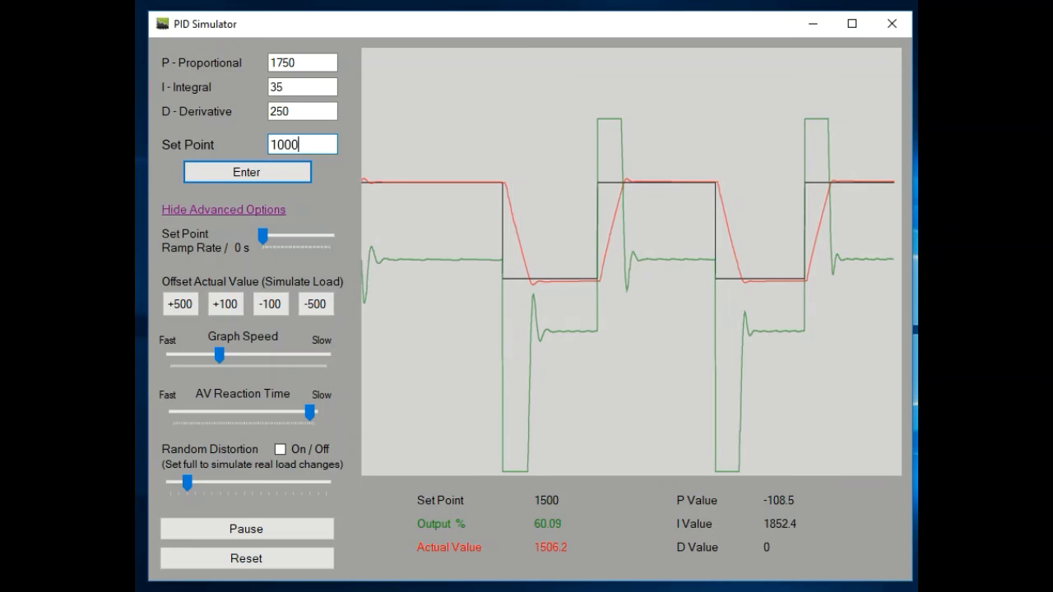
pyautogui.press('Return')
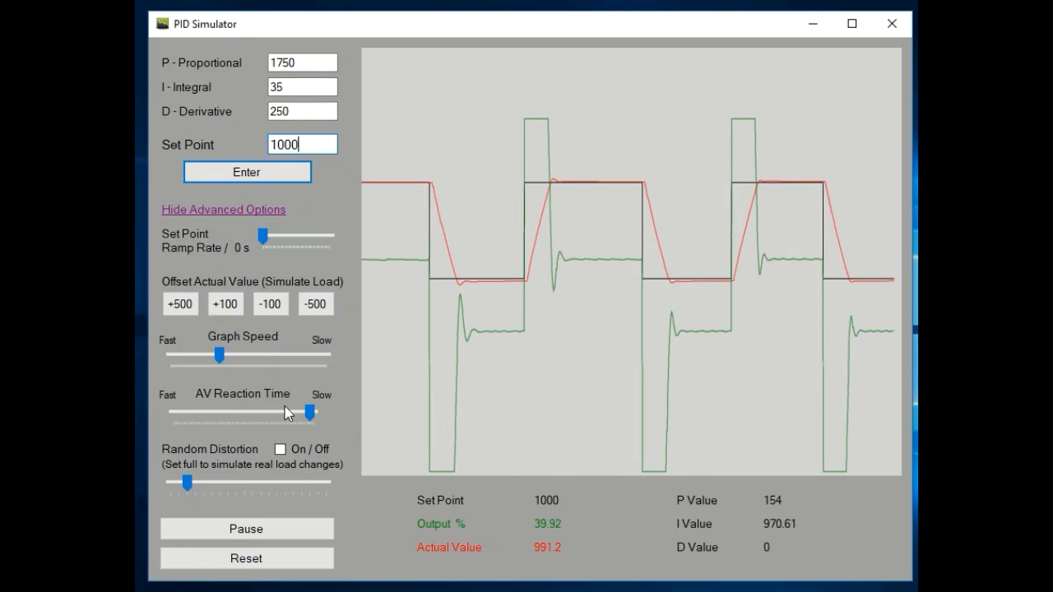
# Pause the simulation, set the derivative gain to 0, and resume with a set point of 1500.
pyautogui.click(269, 527)
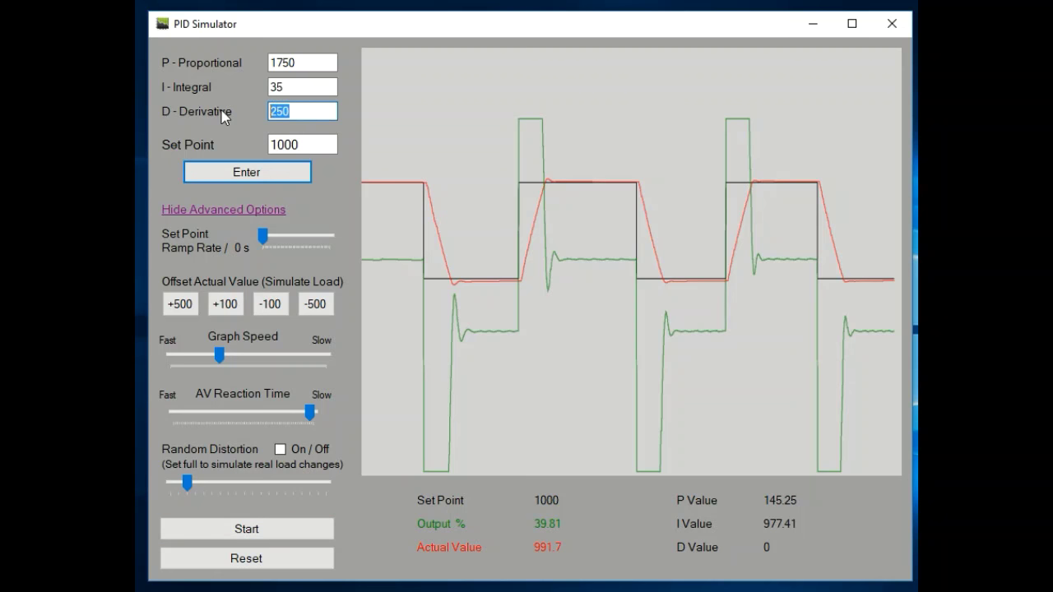
pyautogui.write('1500')
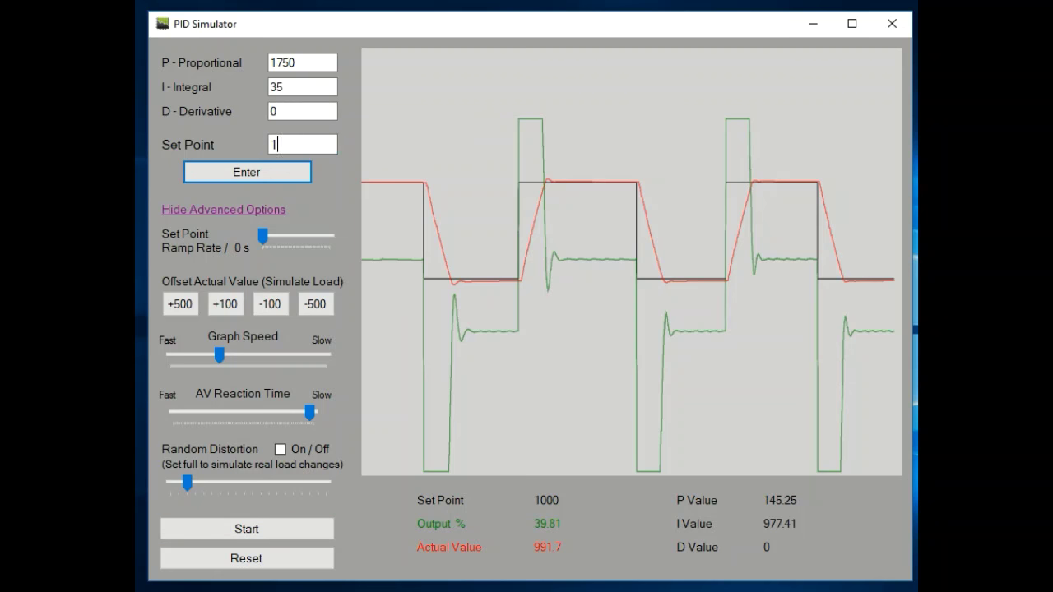
pyautogui.click(242, 170)
pyautogui.click(241, 531)
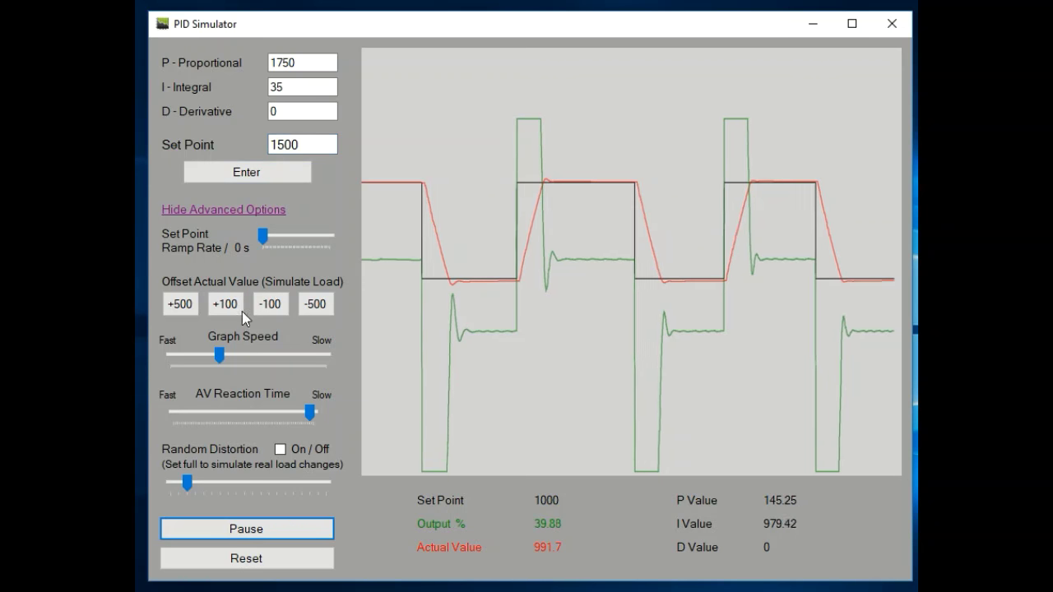
pyautogui.click(249, 174)
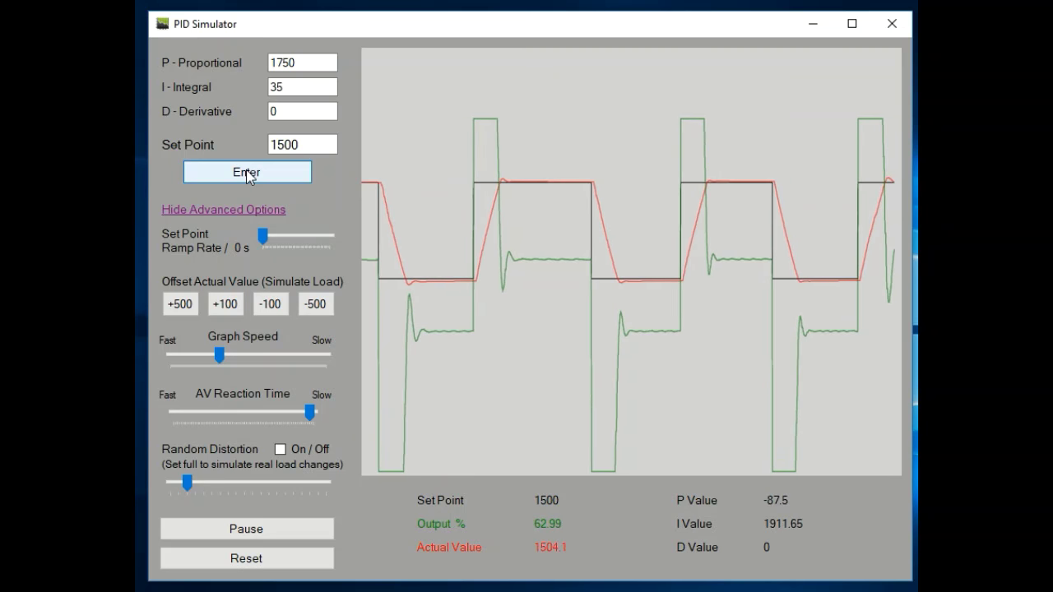
# Pause the simulation to compare the response curves, then resume it and apply a derivative gain of 250.
pyautogui.click(224, 530)
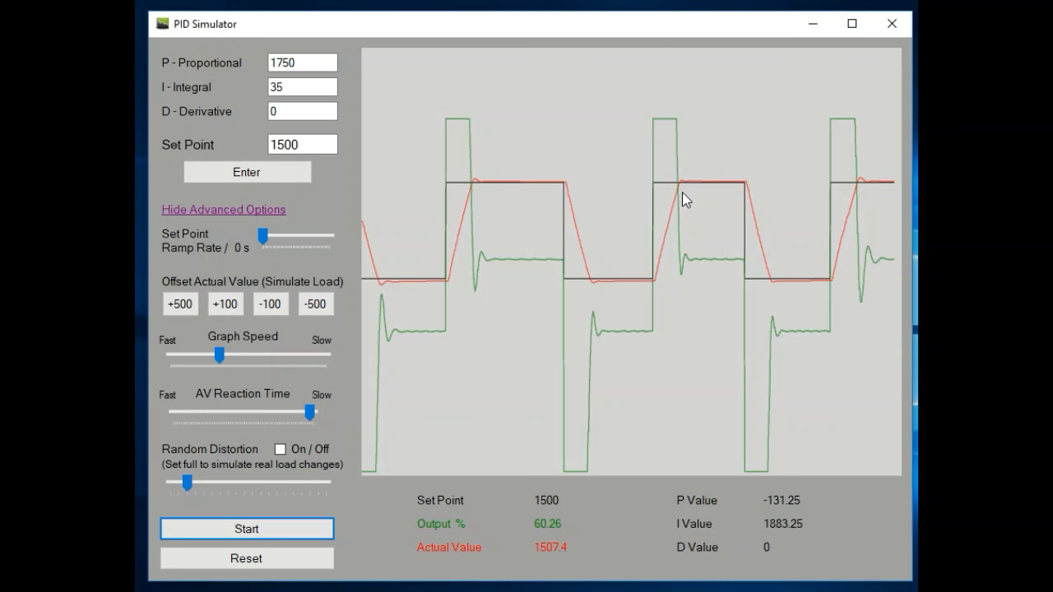
pyautogui.click(303, 529)
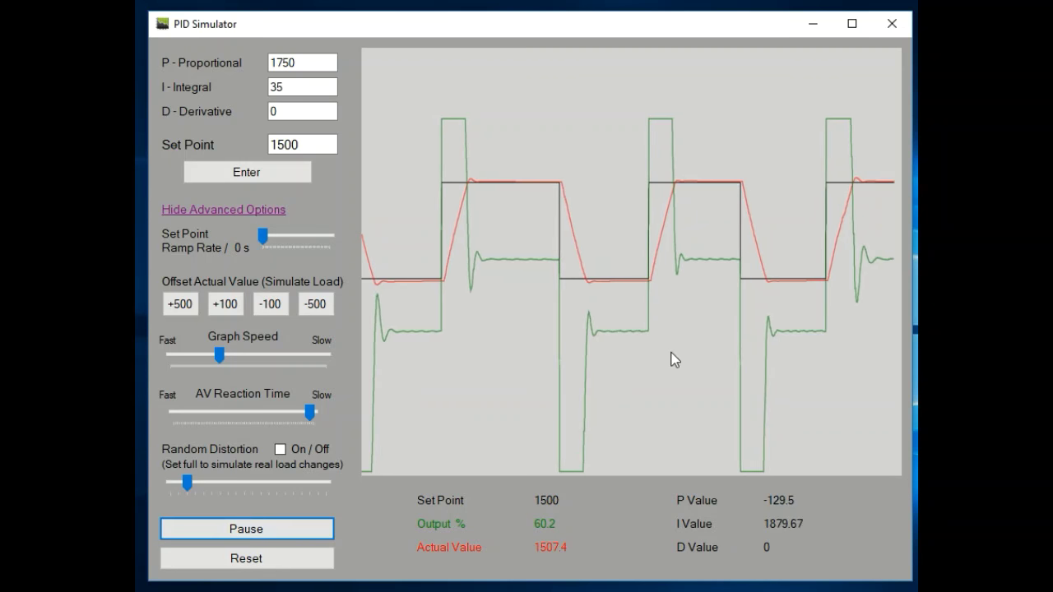
pyautogui.doubleClick(320, 111)
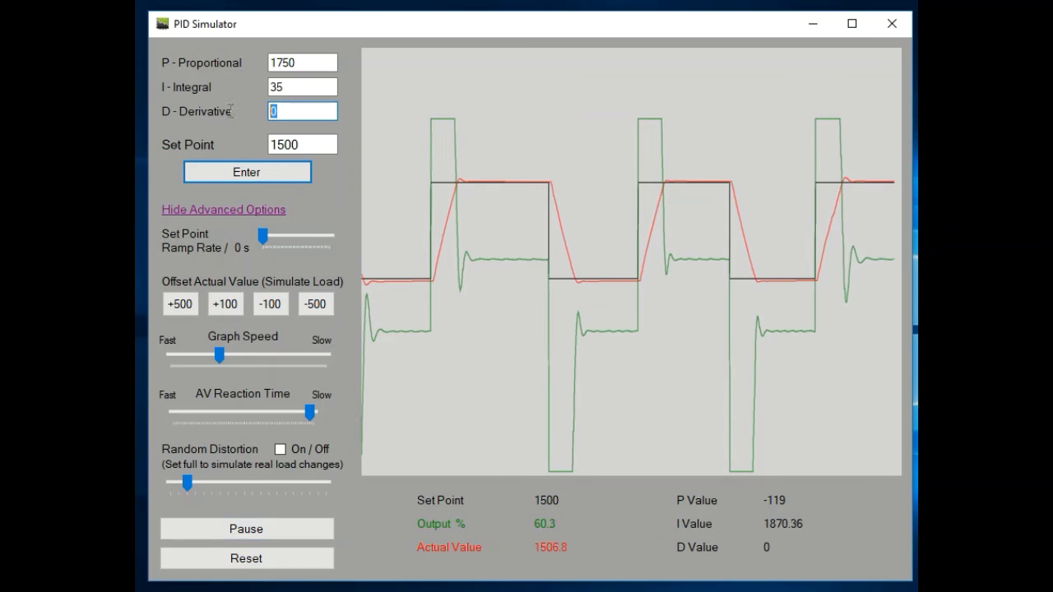
pyautogui.write('250')
pyautogui.click(265, 173)
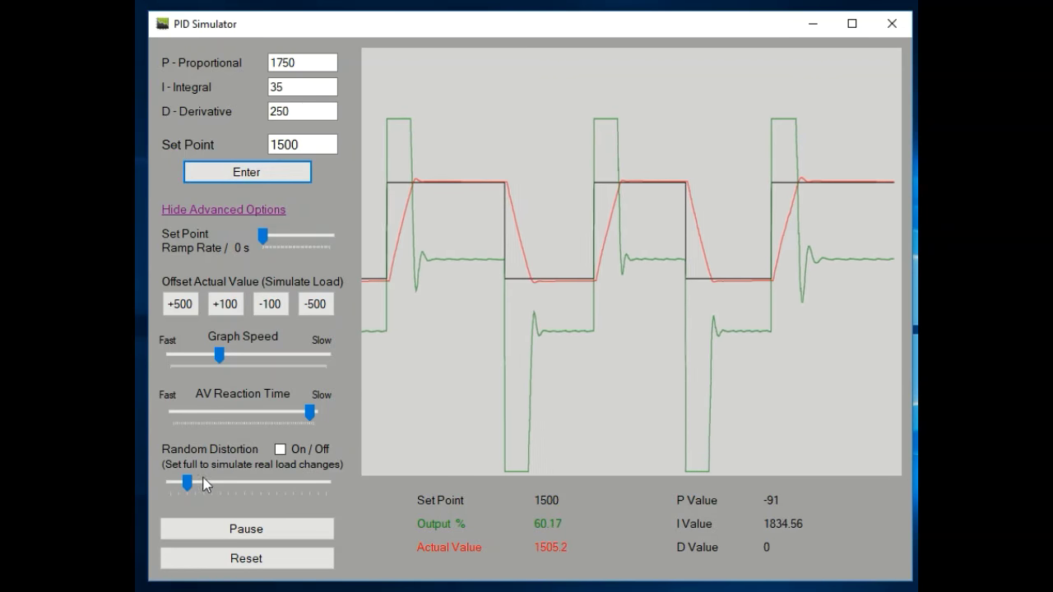
# Test the loop with random distortion raised to a little over a third of its range, switching the distortion off at the end.
pyautogui.click(281, 450)
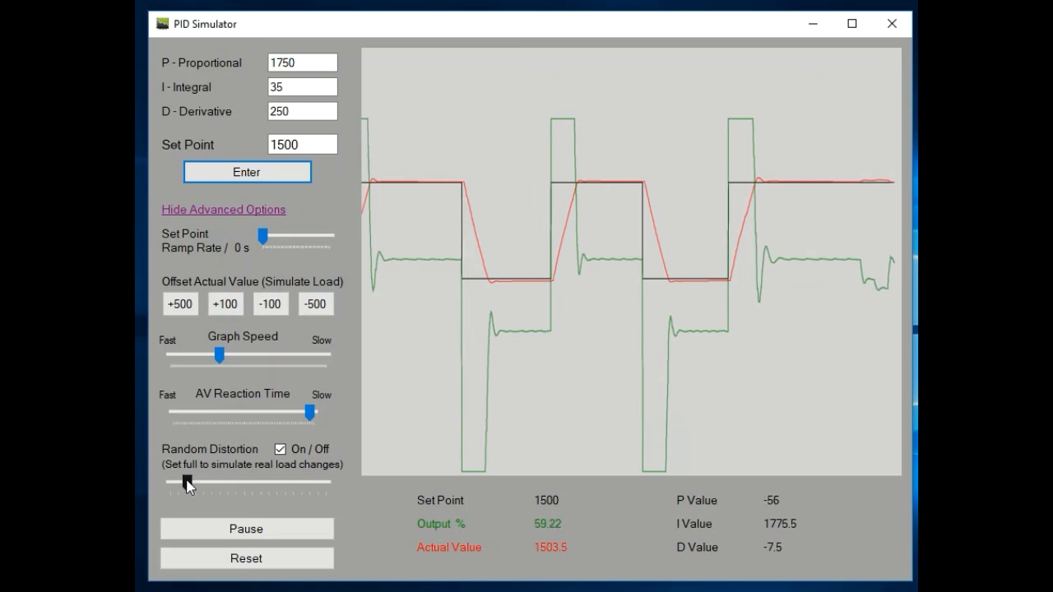
pyautogui.moveTo(188, 486); pyautogui.dragTo(226, 484)
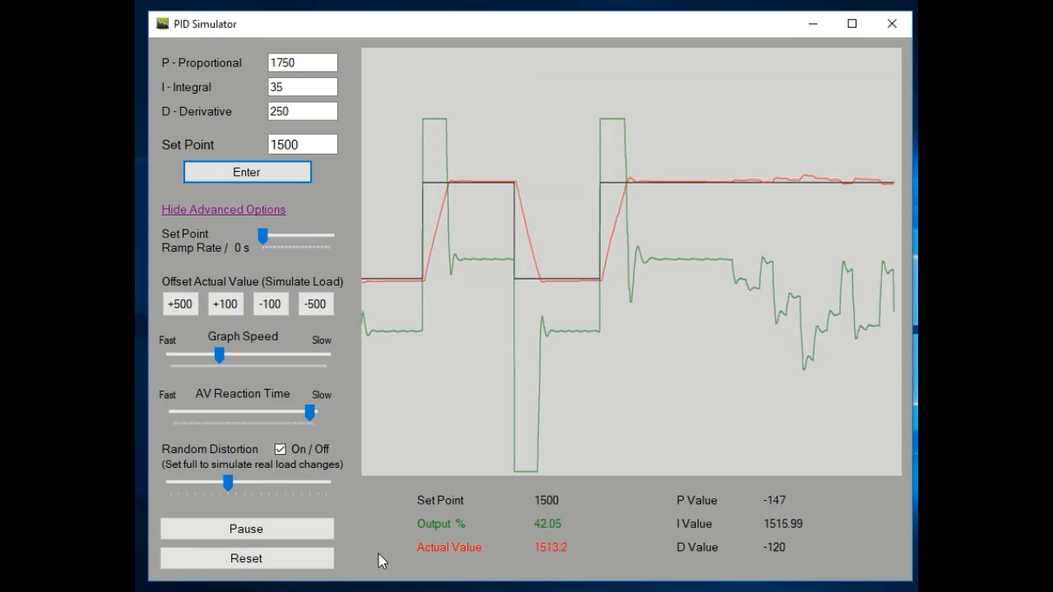
pyautogui.click(280, 449)
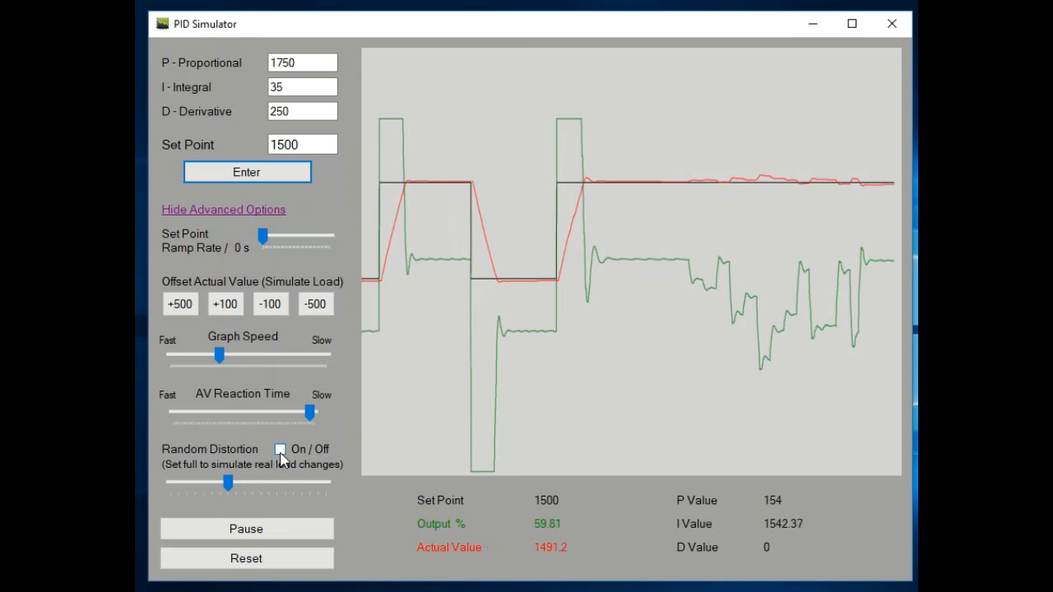
# Offset the actual value by +100 to simulate a load change.
pyautogui.click(215, 303)
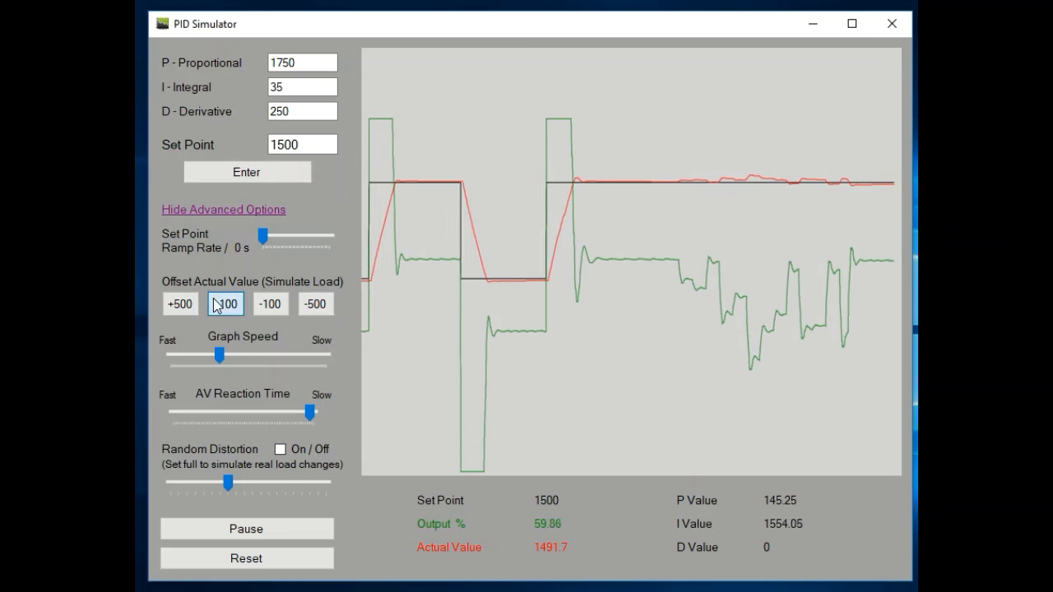